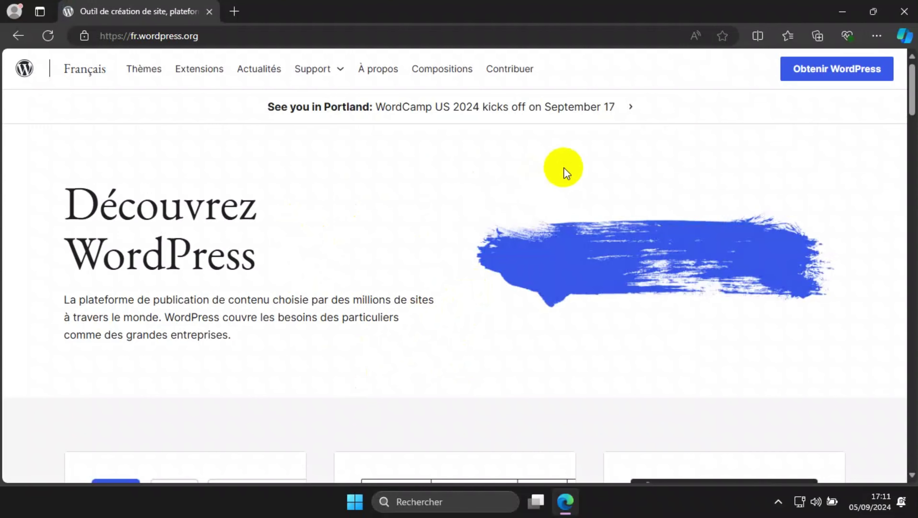
Scroll the French fr.wordpress.org home page back up to the Découvrez WordPress heading
scroll(564, 167, down, 3)
scroll(584, 154, up, 2)
scroll(703, 130, up, 2)
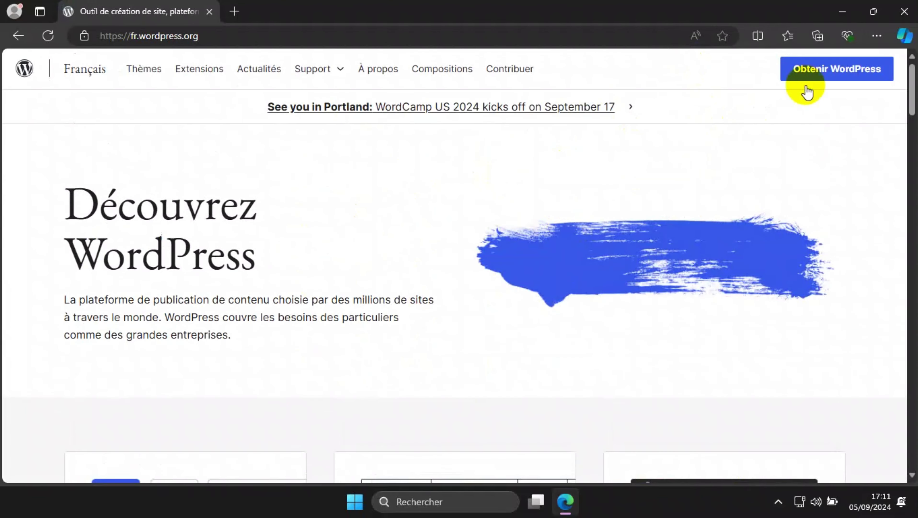
Download WordPress 6.6.1 (wordpress-6.6.1-fr_FR.zip) and dismiss the downloads list and thank-you message
click(835, 71)
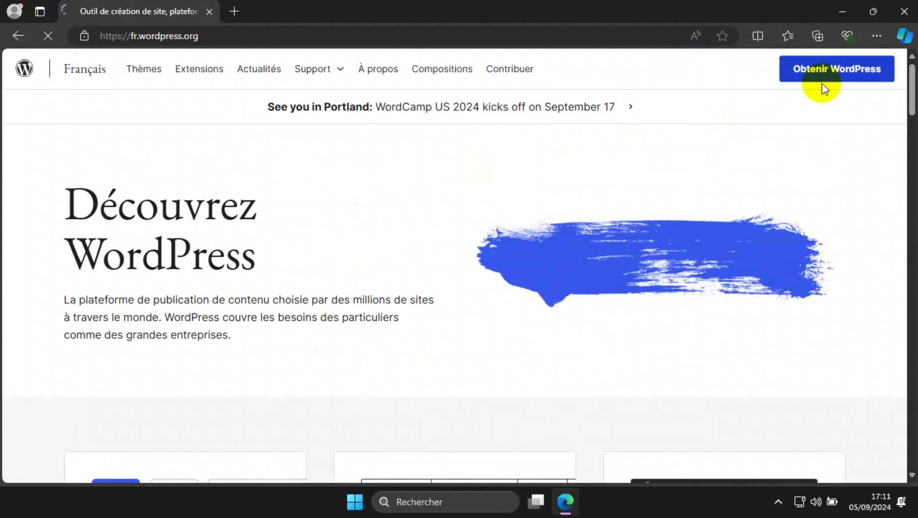
scroll(297, 272, down, 3)
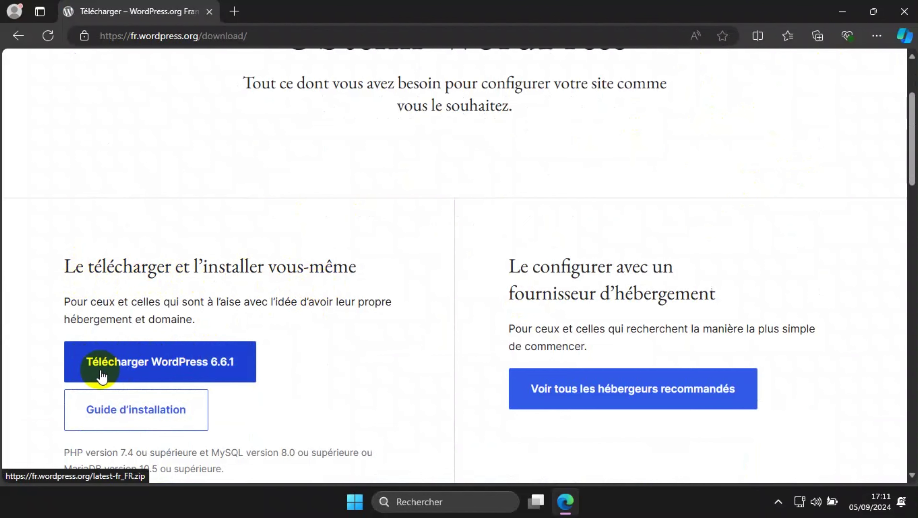
click(210, 366)
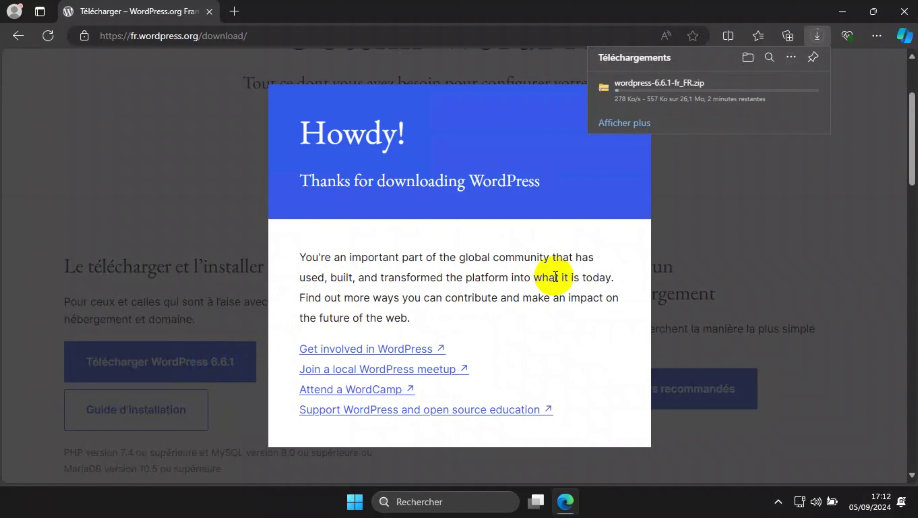
mouse_move(801, 97)
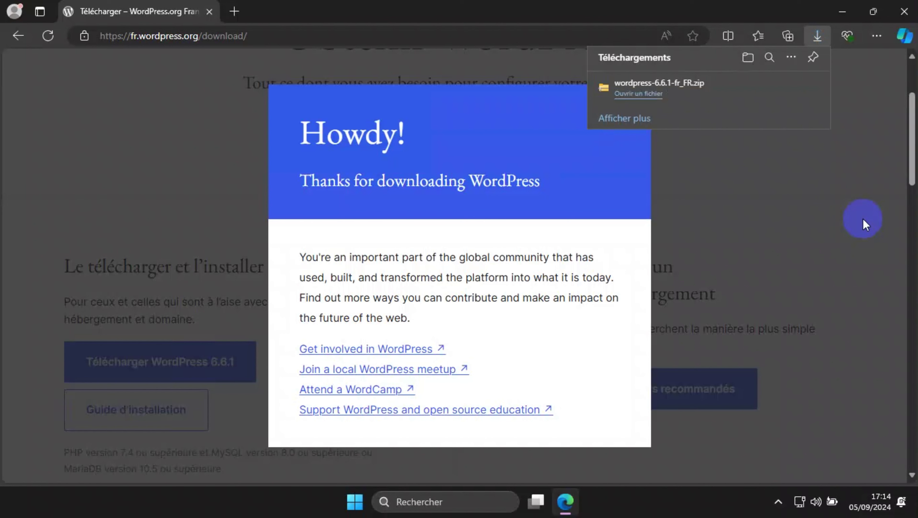
click(836, 65)
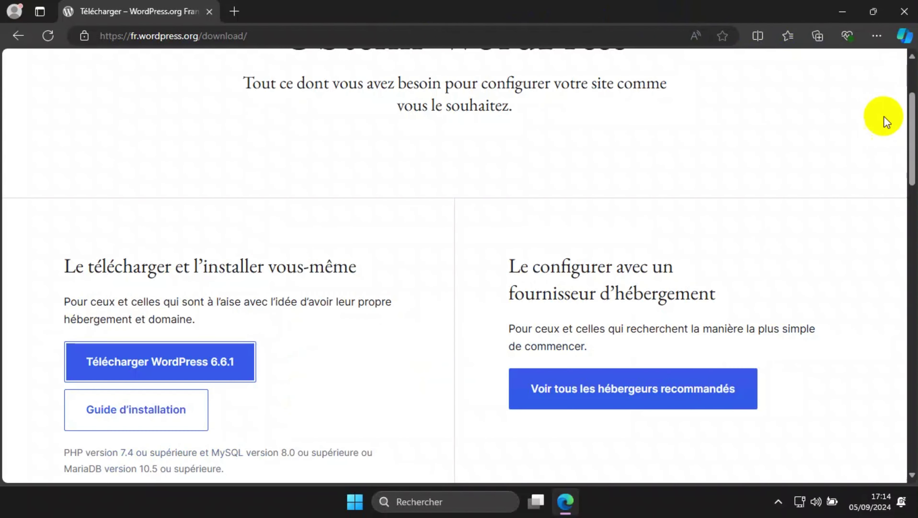
Open Téléchargements in File Explorer and drag wordpress-6.6.1-fr_FR.zip onto the desktop
click(842, 12)
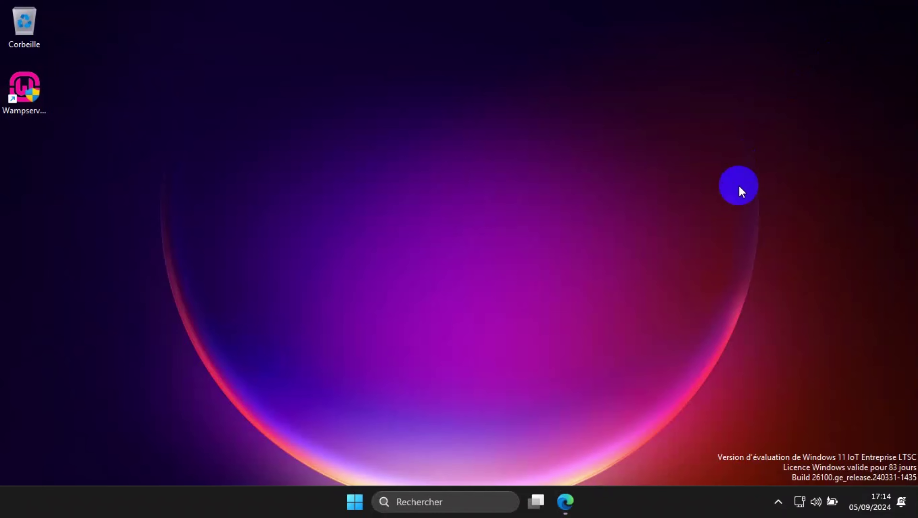
click(357, 502)
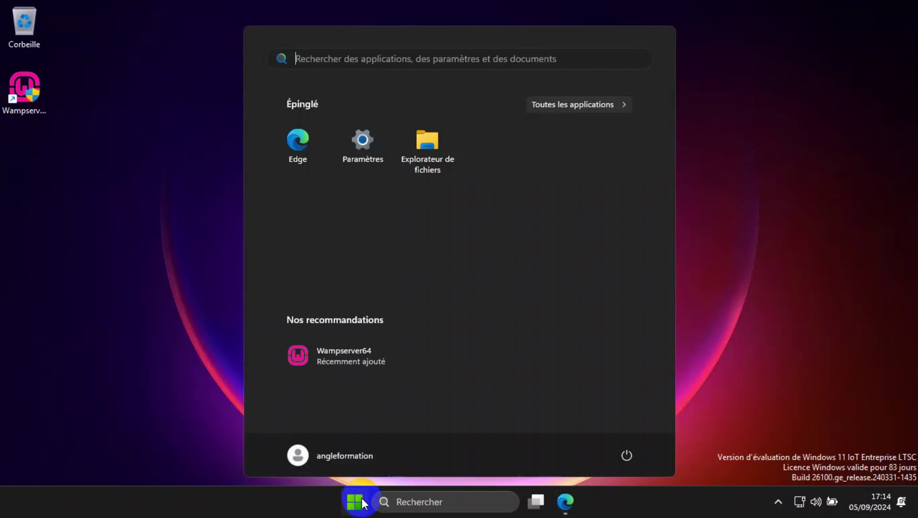
click(454, 147)
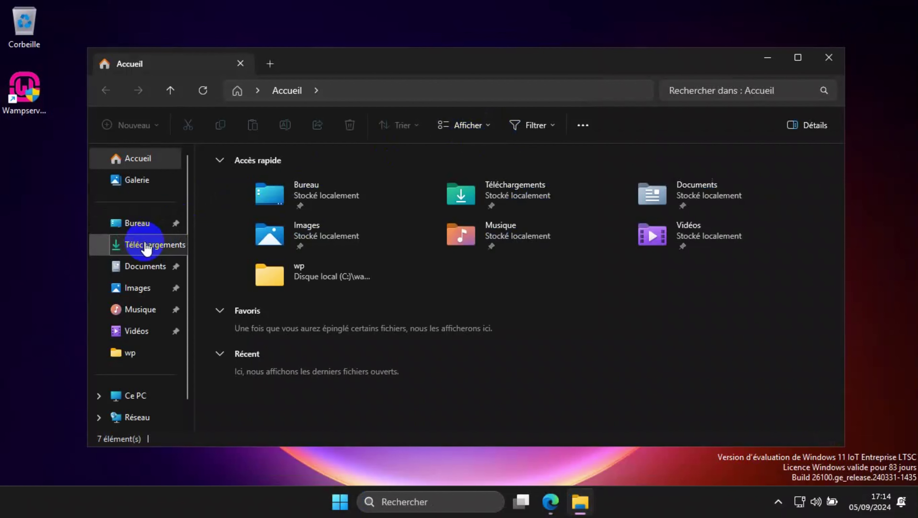
click(146, 249)
click(212, 189)
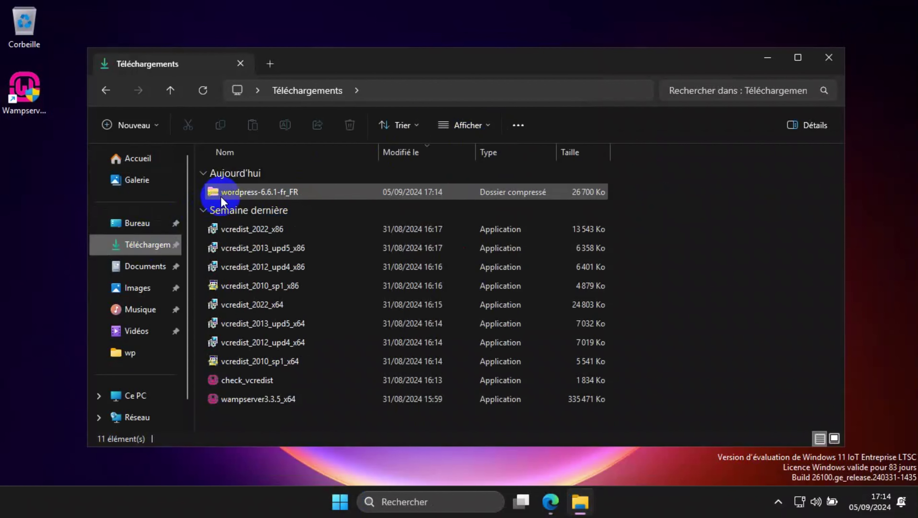
click(255, 196)
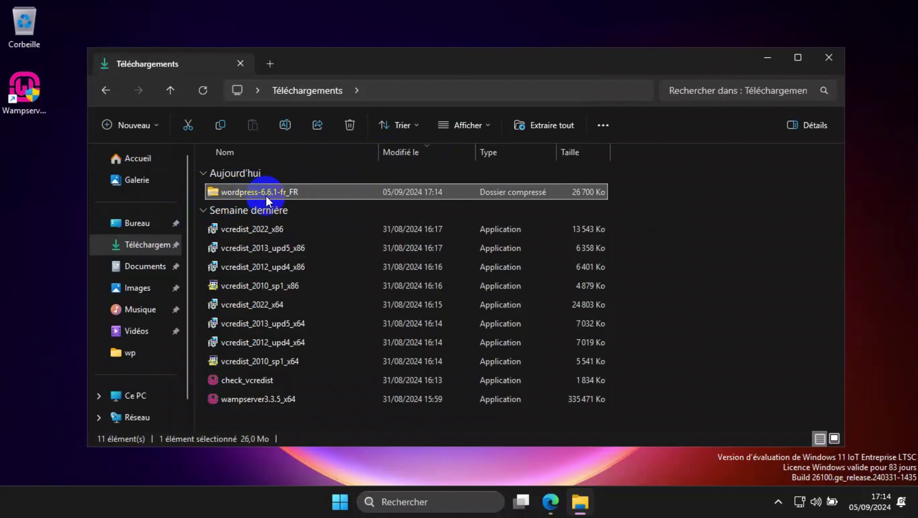
drag(274, 196, 30, 250)
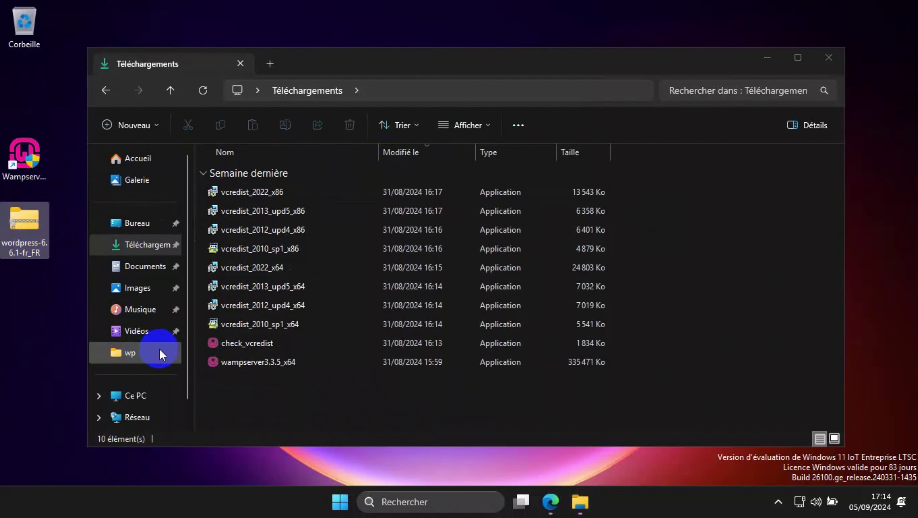
Browse Ce PC > Disque local (C:) > wamp64 > www and open the formation folder
click(149, 399)
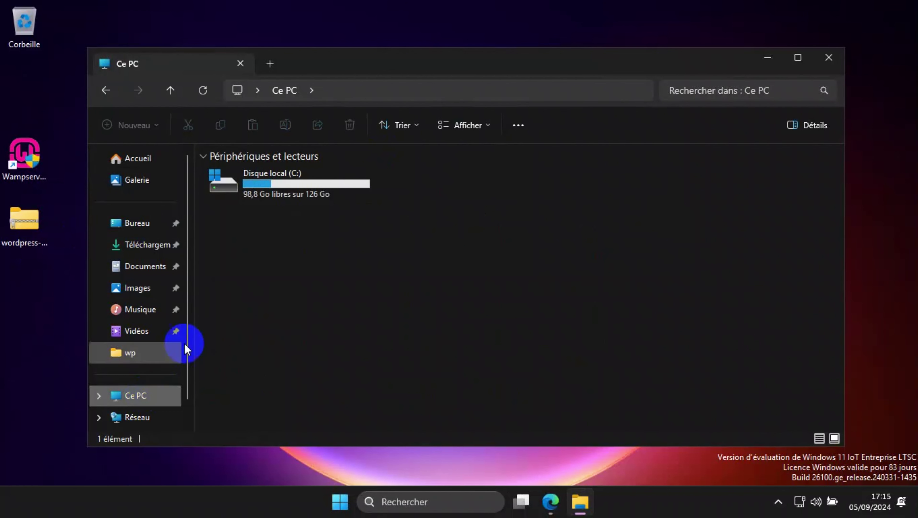
double_click(289, 189)
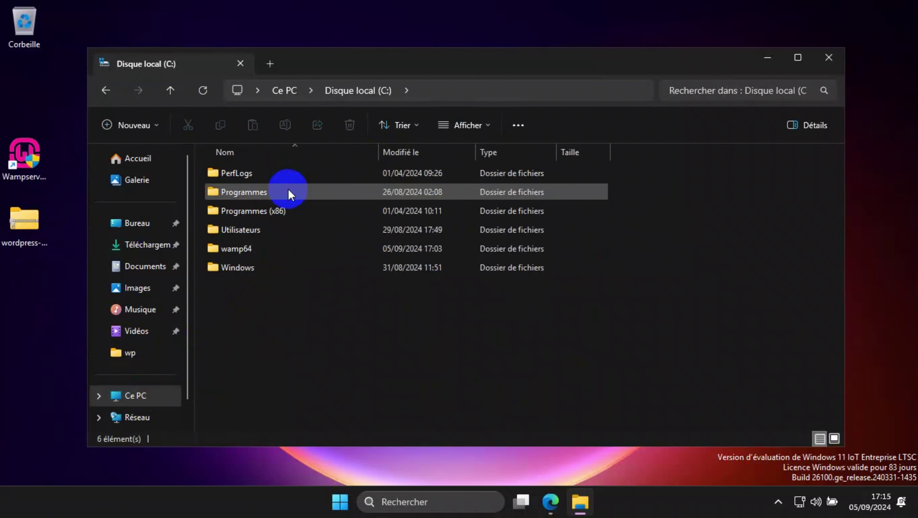
click(247, 249)
double_click(250, 250)
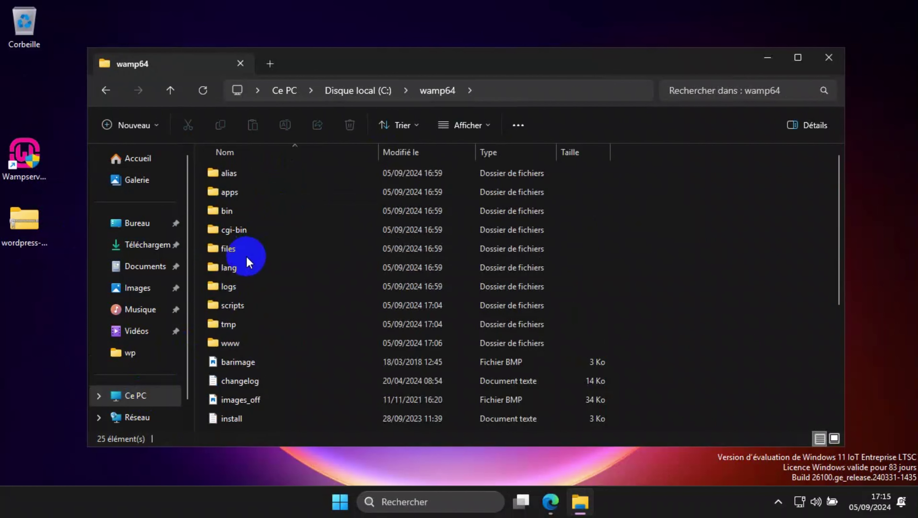
click(236, 343)
double_click(236, 343)
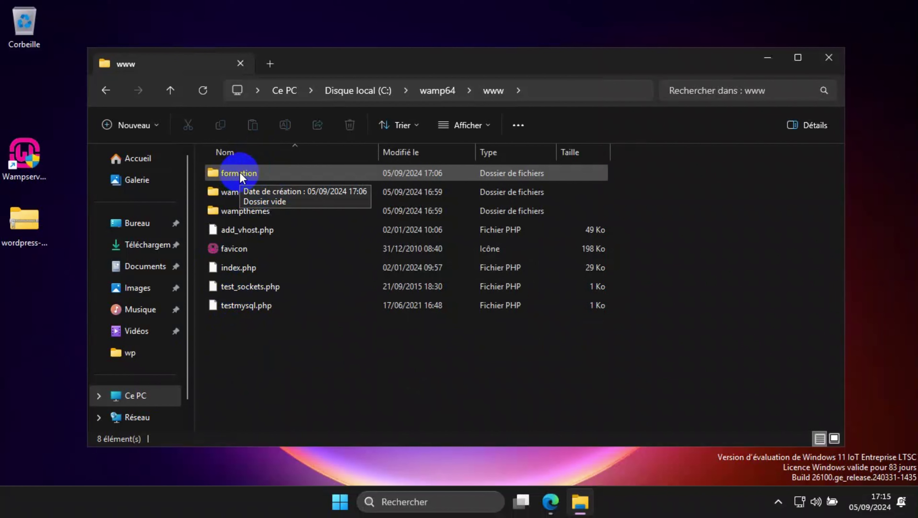
double_click(241, 176)
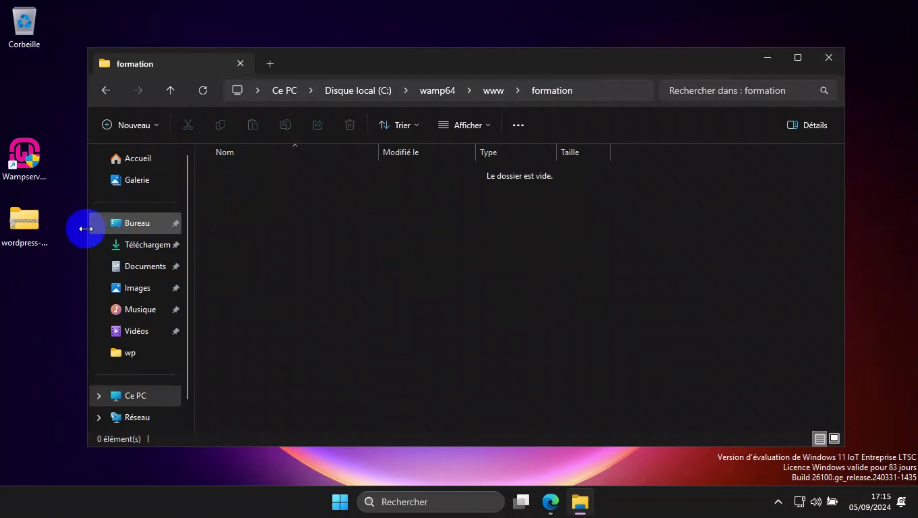
Move the zip into formation and extract all its files to C:\wamp64\www\formation\
drag(26, 217, 285, 203)
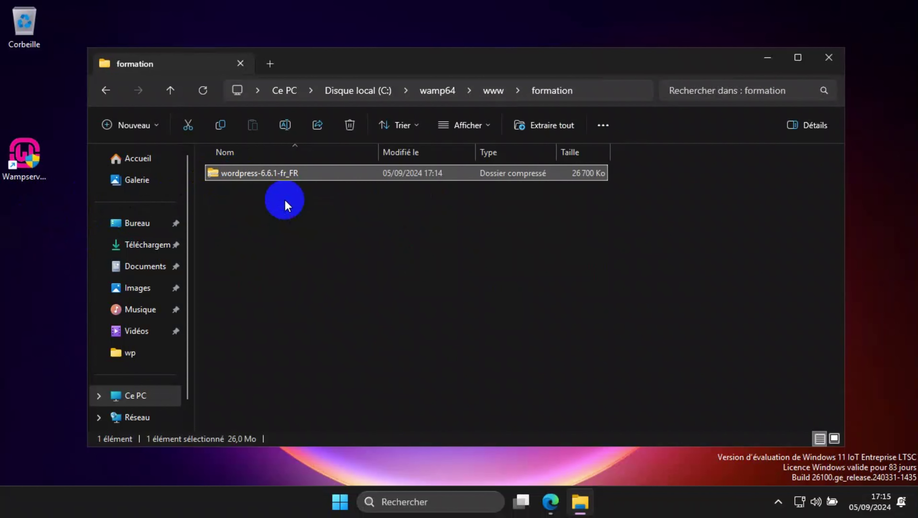
right_click(284, 171)
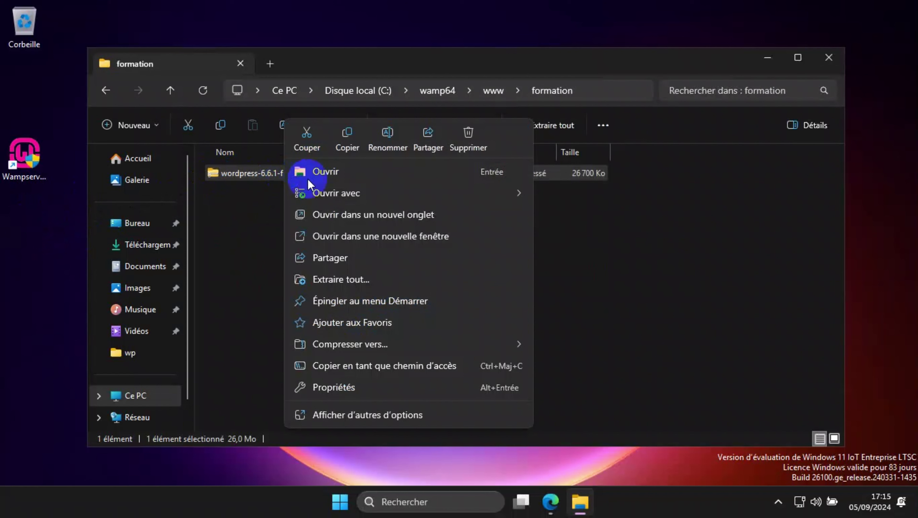
click(352, 281)
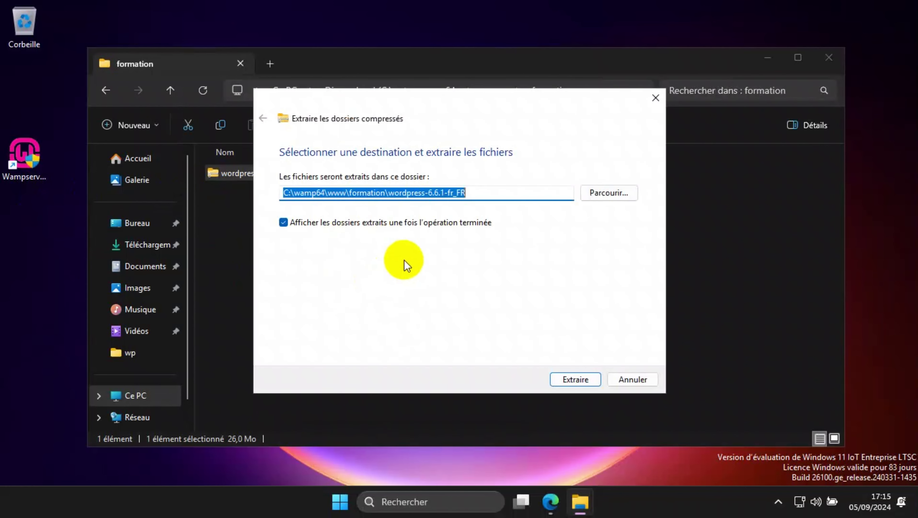
click(389, 192)
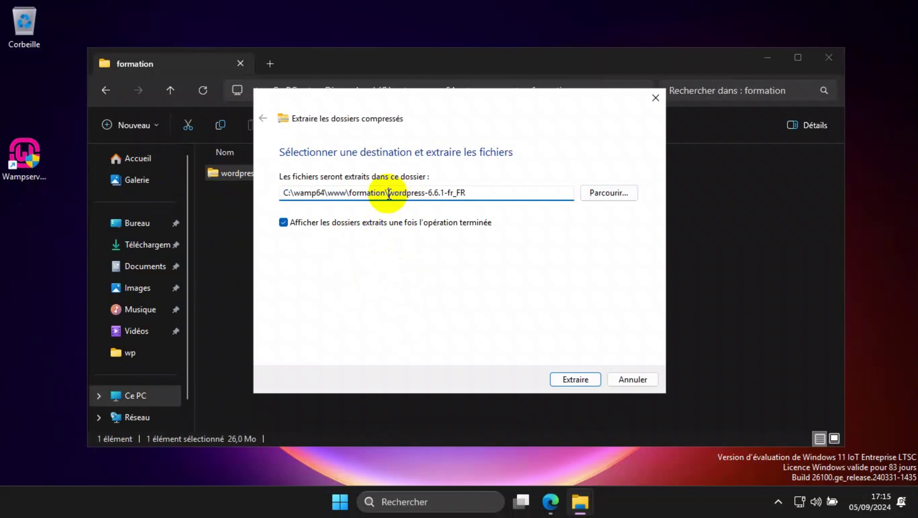
drag(389, 193, 507, 195)
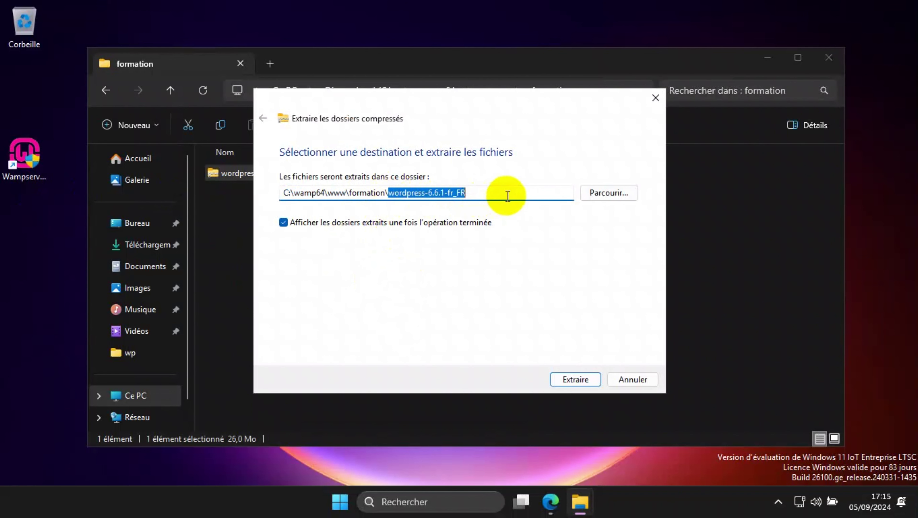
key(BackSpace)
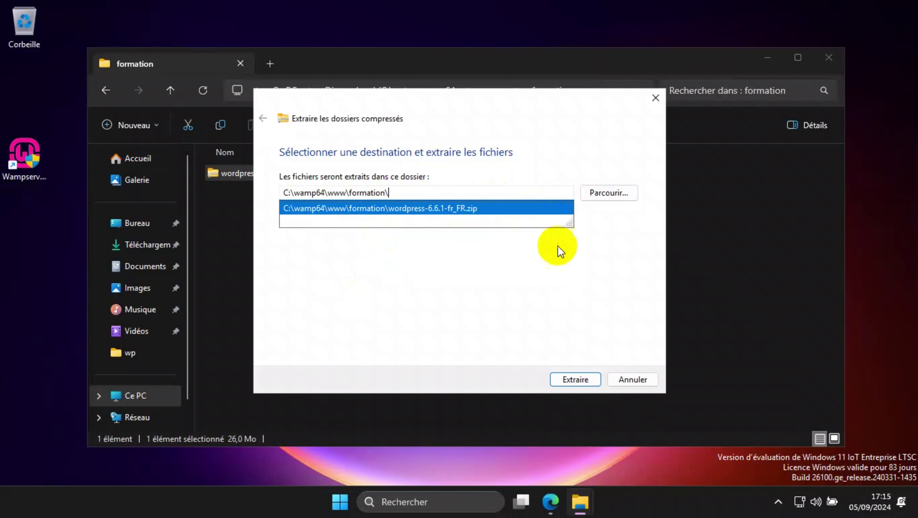
click(537, 284)
click(575, 379)
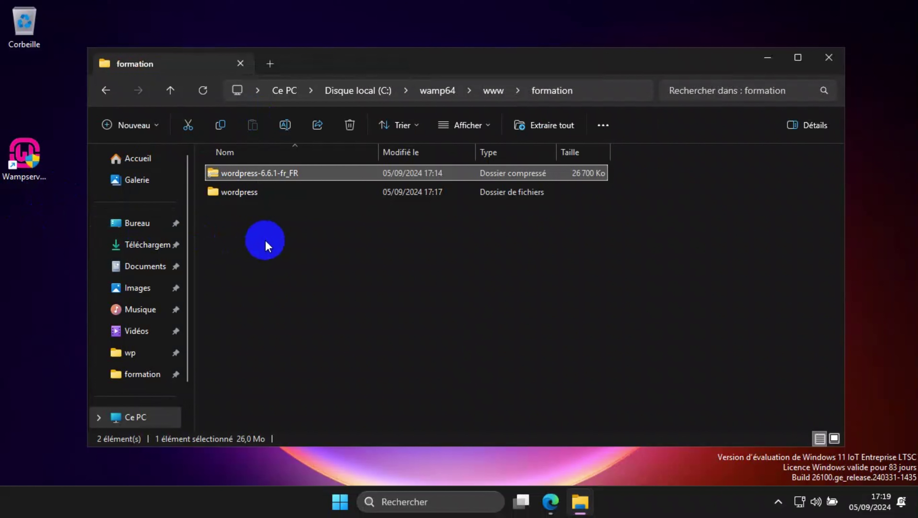
Delete the wordpress-6.6.1-fr_FR zip from the formation folder
click(266, 241)
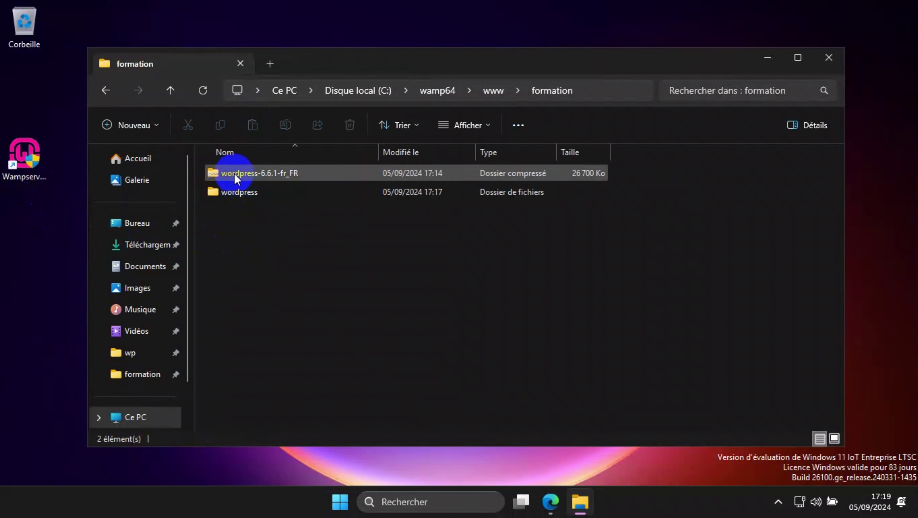
click(257, 174)
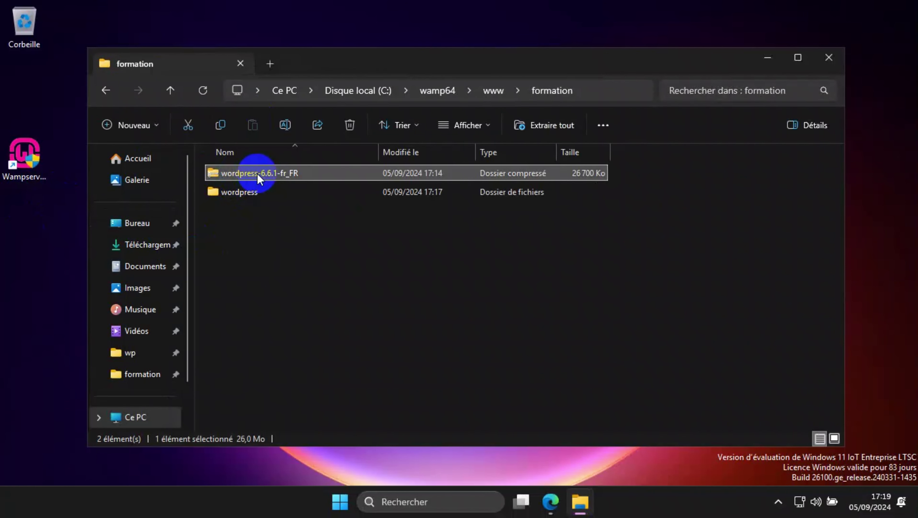
click(349, 127)
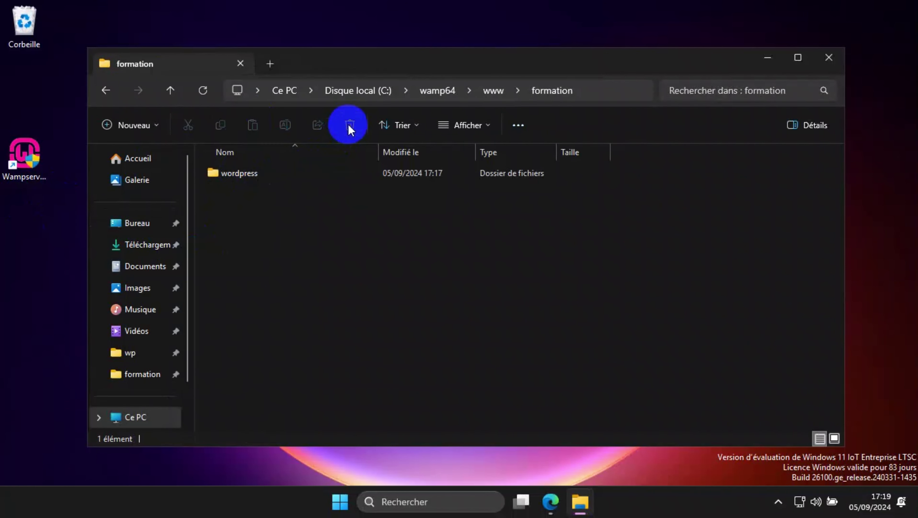
Move all 19 items from the wordpress subfolder up into formation, then delete the subfolder
double_click(262, 175)
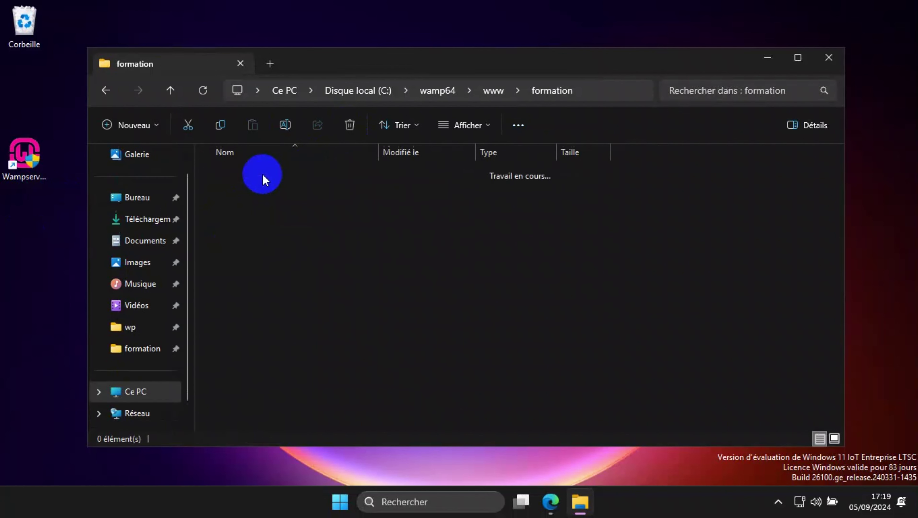
click(667, 276)
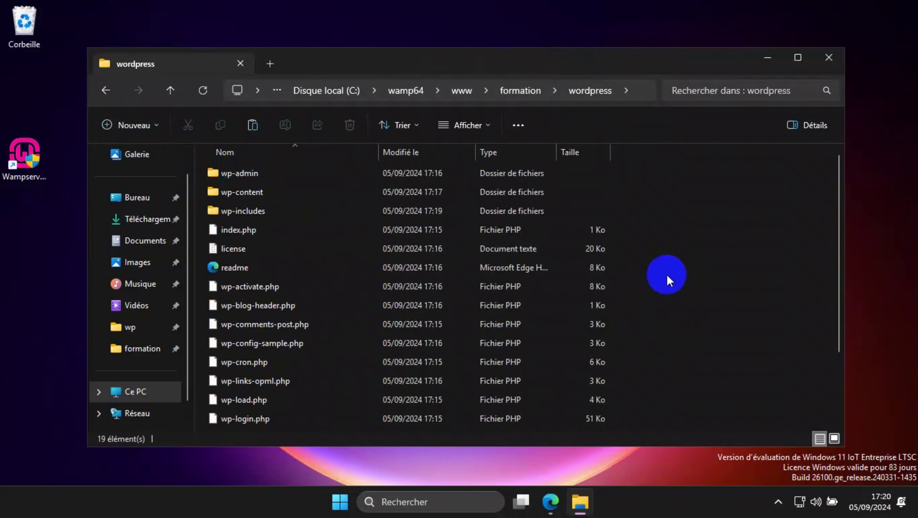
key(ctrl+a)
right_click(249, 173)
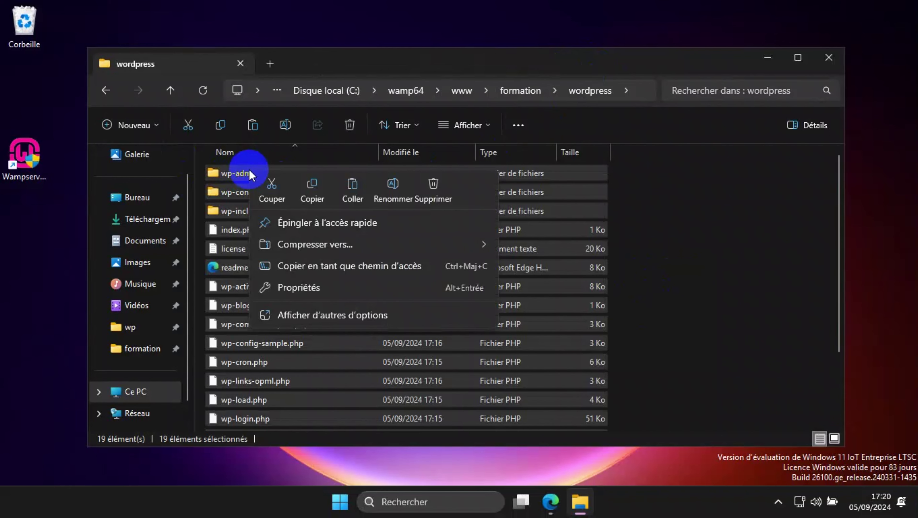
click(271, 191)
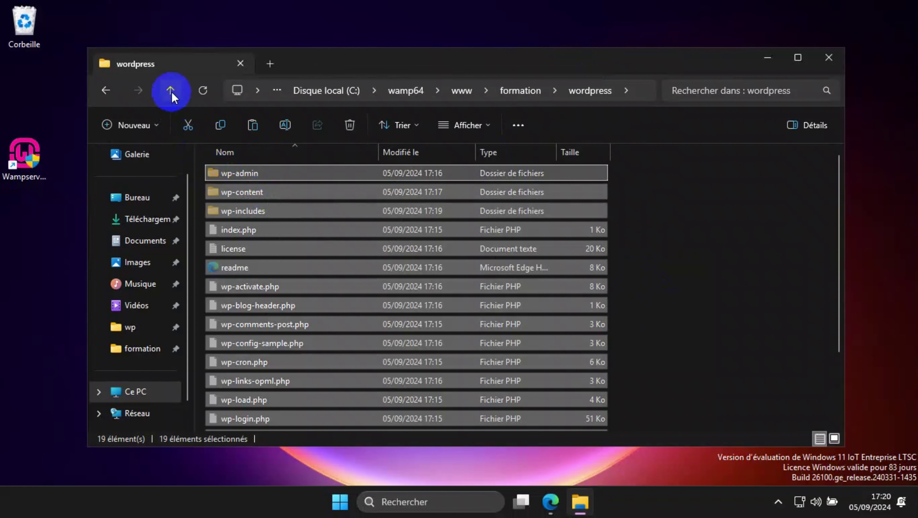
click(171, 91)
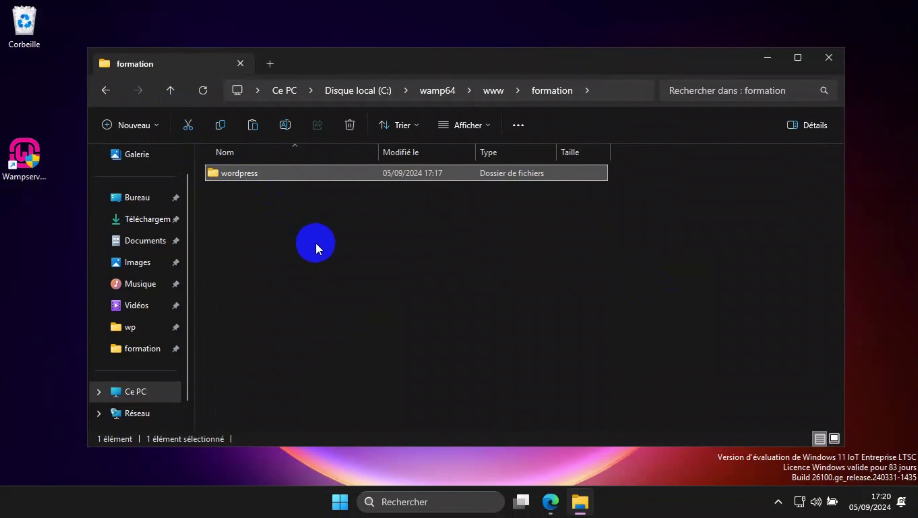
click(316, 243)
right_click(315, 248)
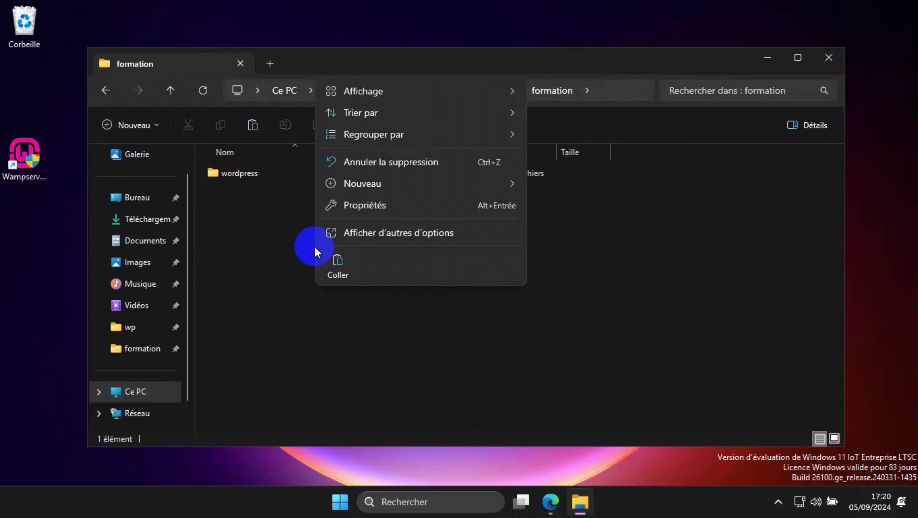
click(338, 262)
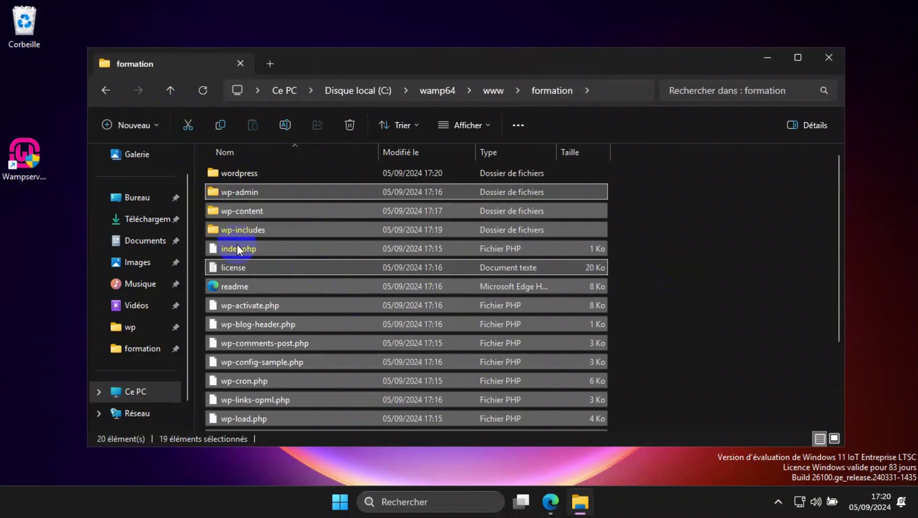
click(239, 173)
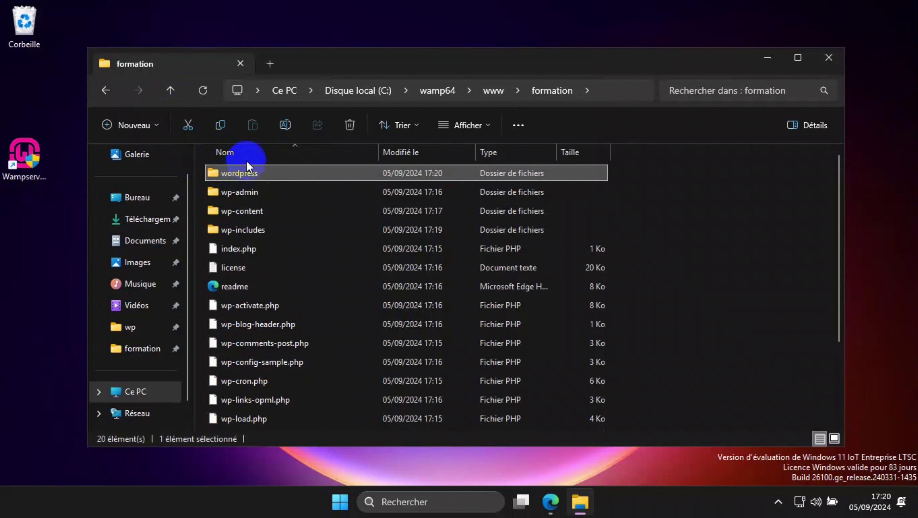
click(350, 125)
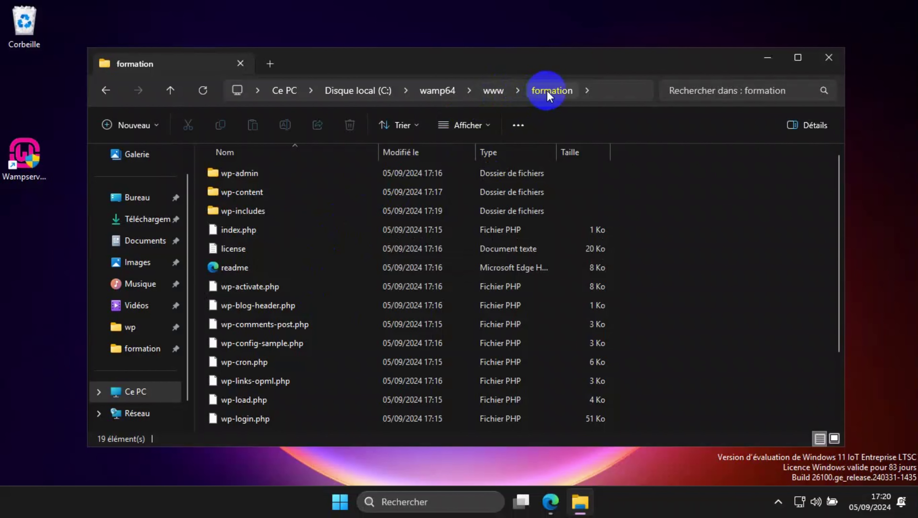
Close File Explorer, launch Wampserver64 with admin rights, and reveal its system tray icon
click(830, 57)
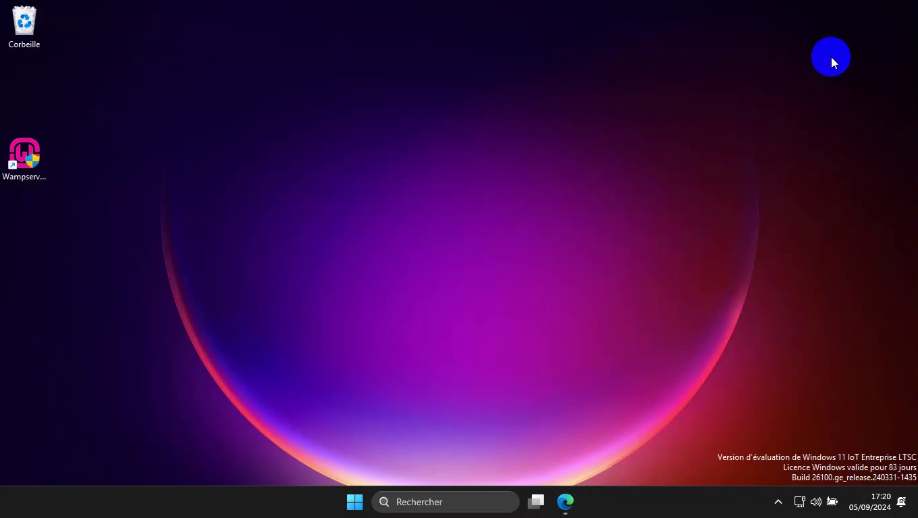
double_click(30, 155)
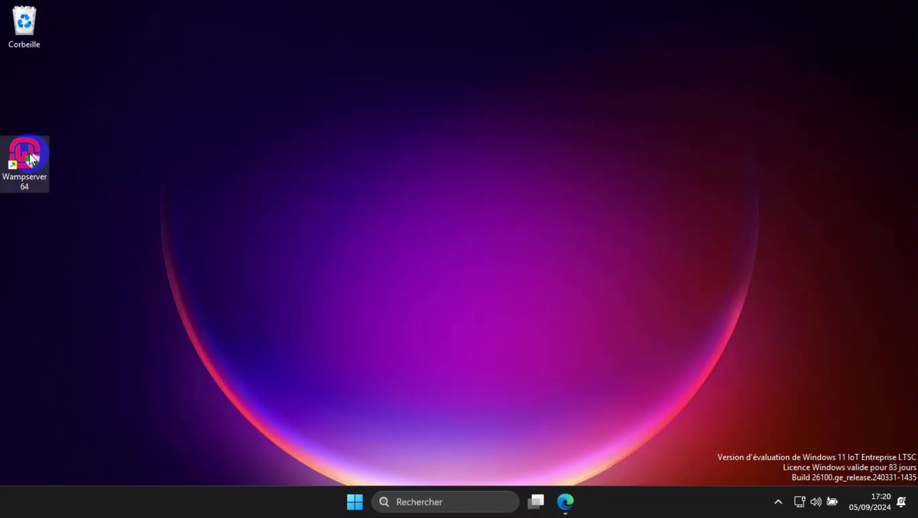
click(367, 363)
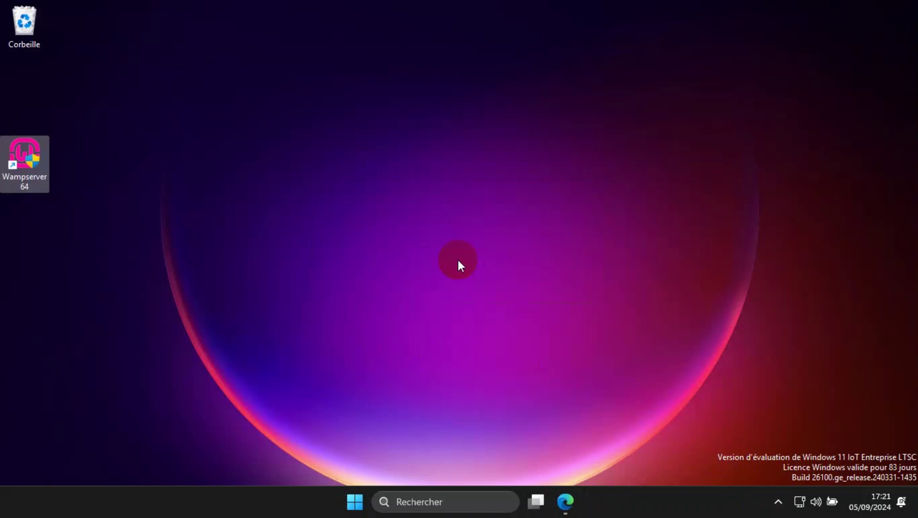
click(777, 507)
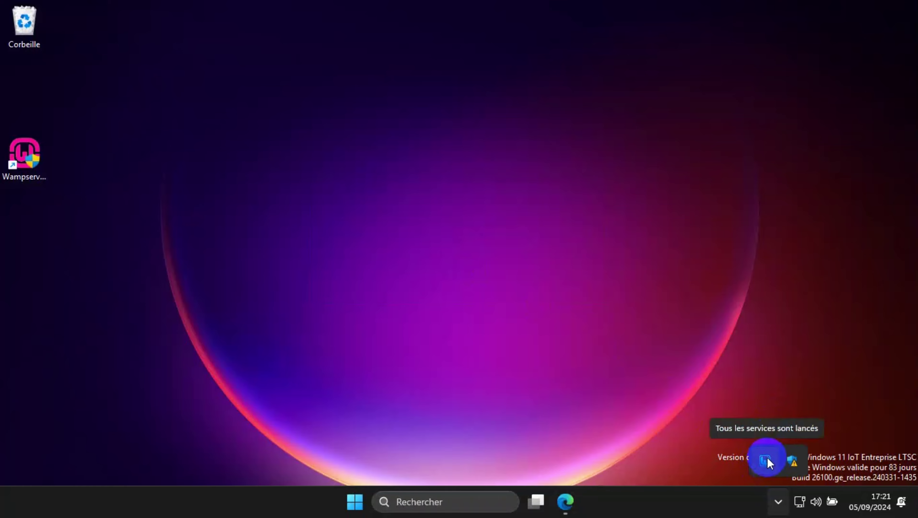
Confirm WampServer services are running, then load localhost in a new Edge tab replacing the download tab
click(588, 478)
click(560, 511)
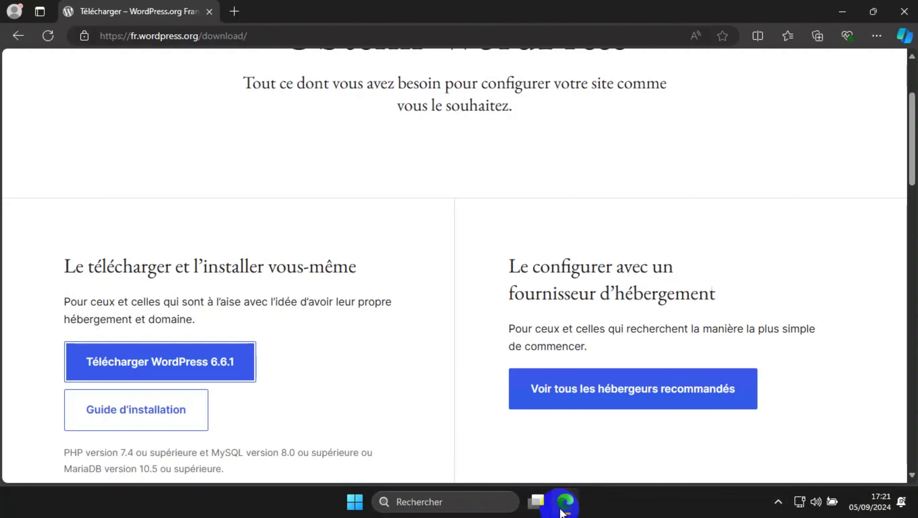
click(235, 11)
click(209, 11)
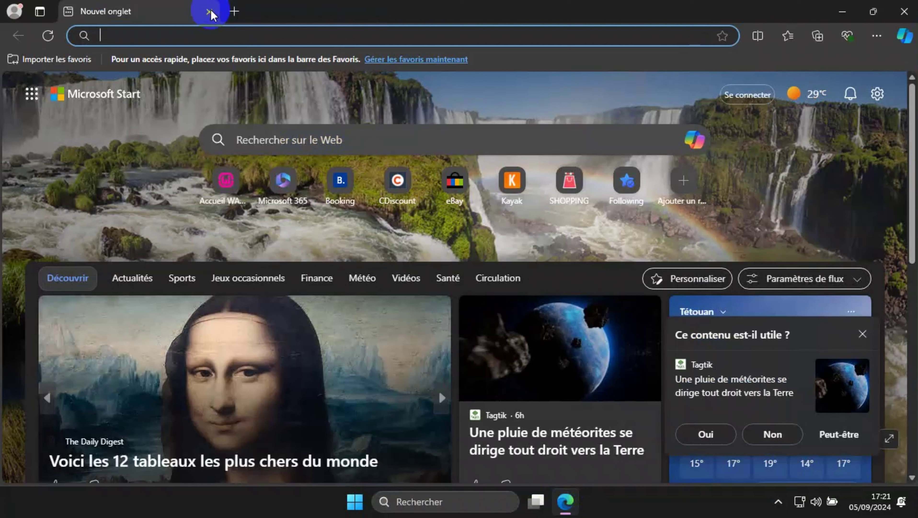
click(229, 34)
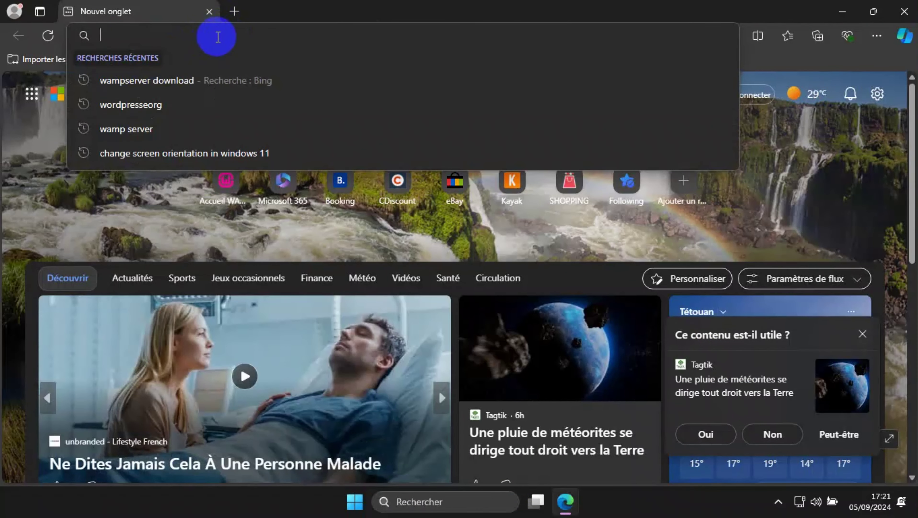
text(local)
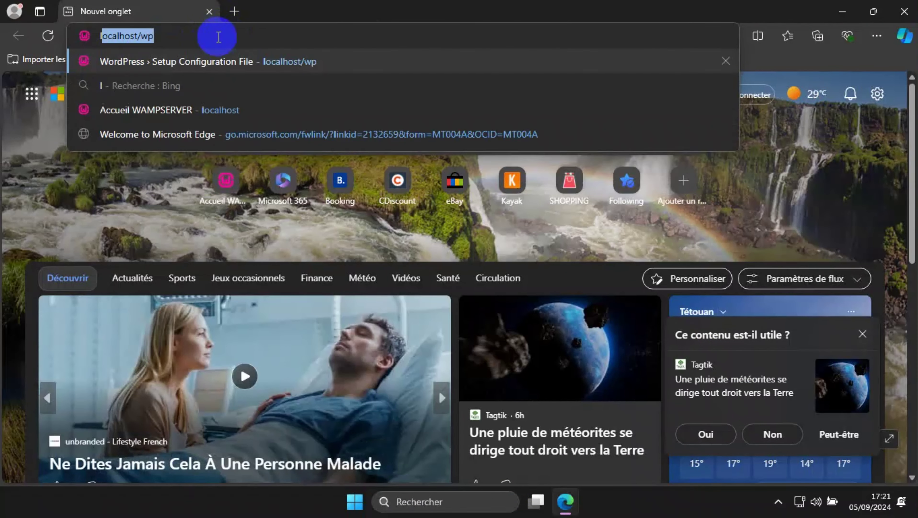
text(host)
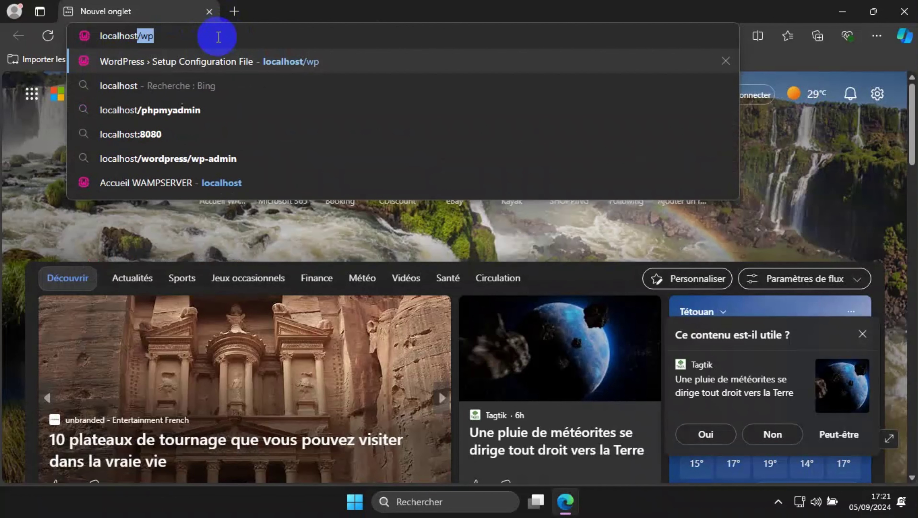
text(/wp)
key(BackSpace)
key(BackSpace)
key(BackSpace)
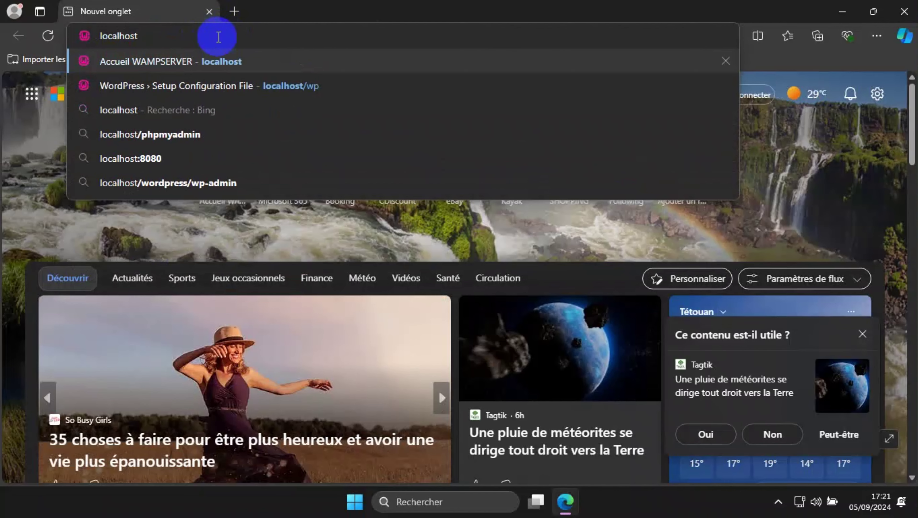
key(Return)
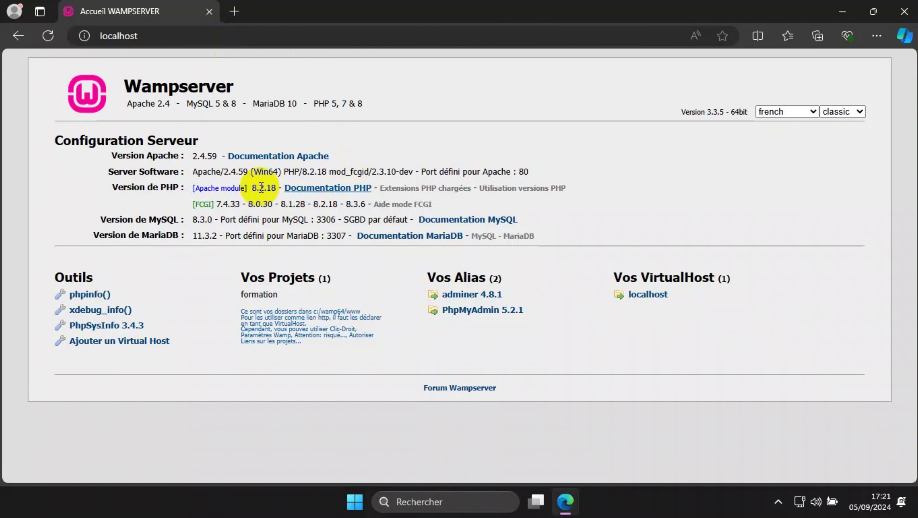
Go to localhost/formation and start the WordPress setup with "C'est parti !"
double_click(258, 294)
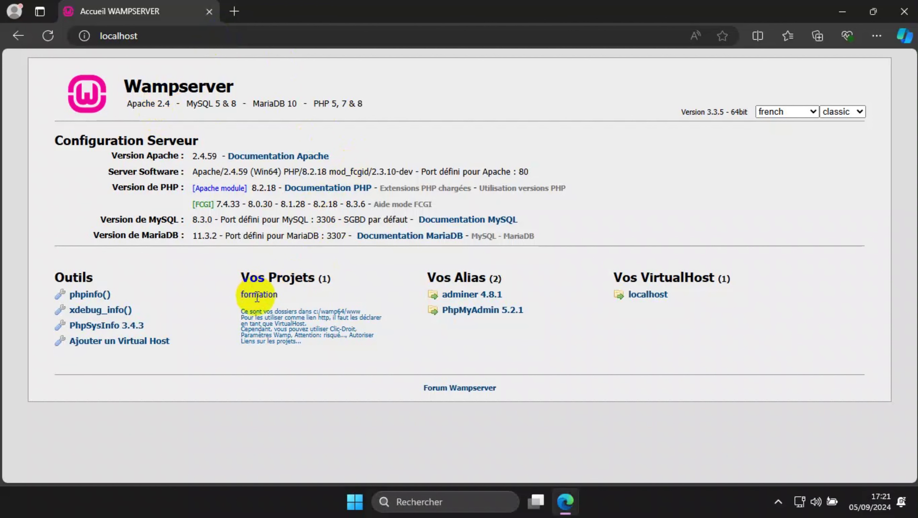
click(237, 36)
text(/)
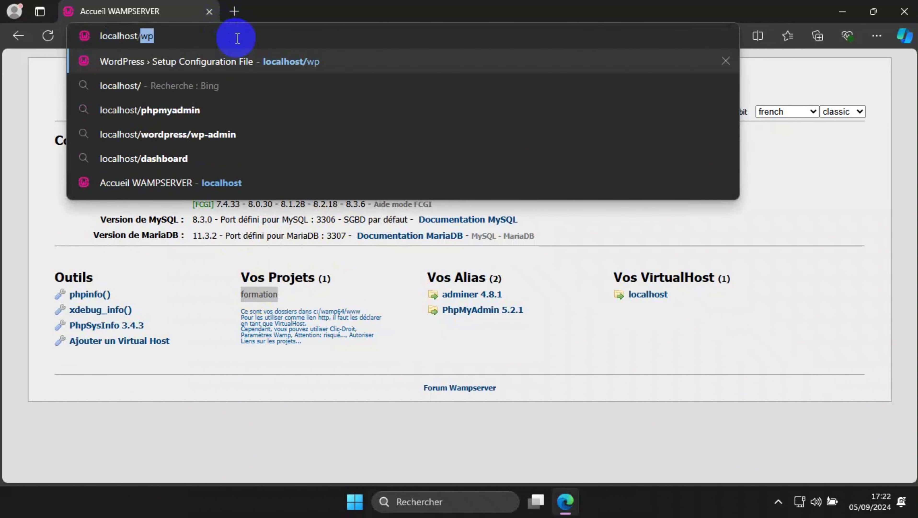
text(formation)
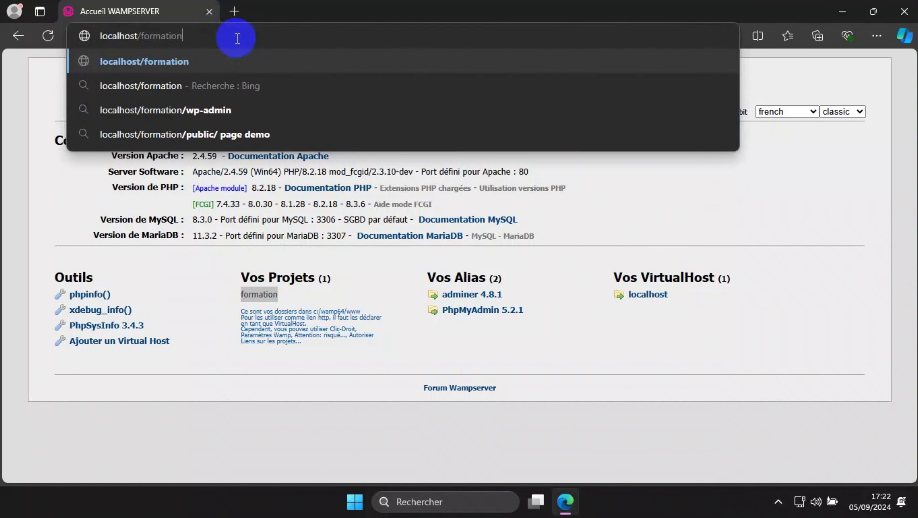
key(Return)
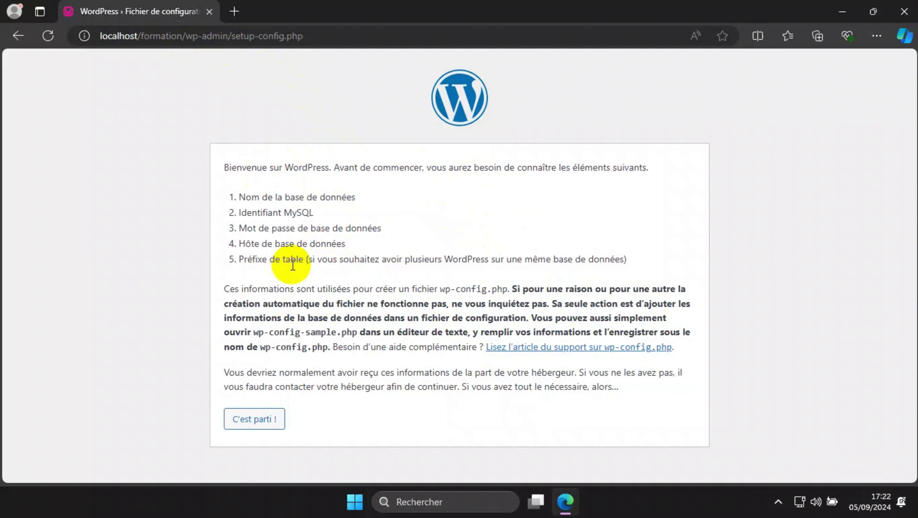
click(257, 421)
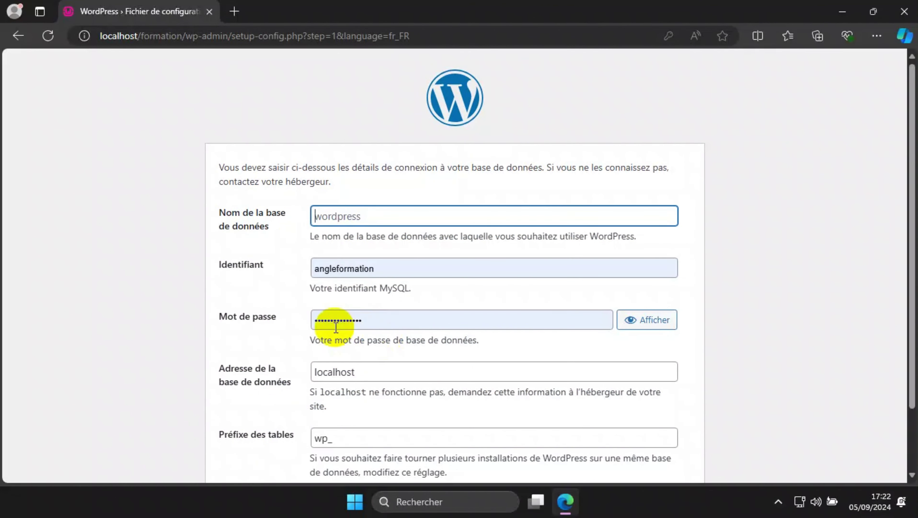
In a new tab, open phpMyAdmin from the localhost page and log in as root
click(234, 11)
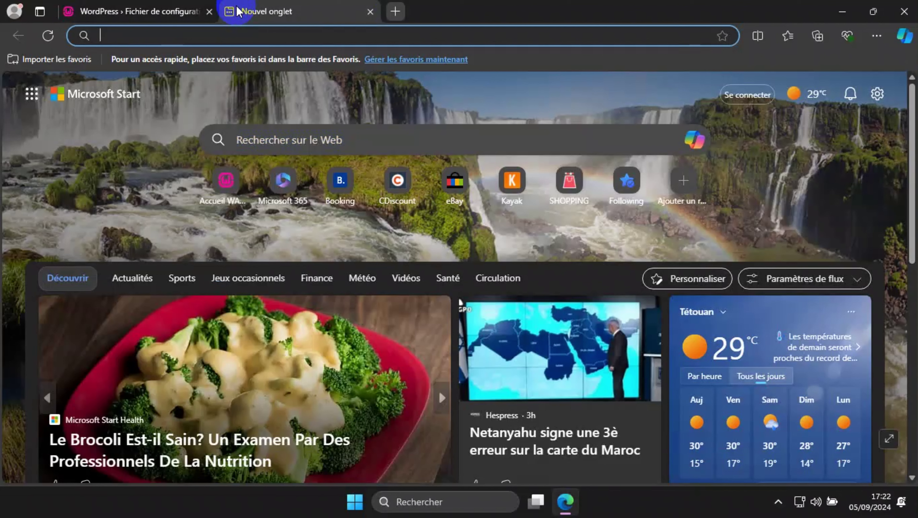
text(loca)
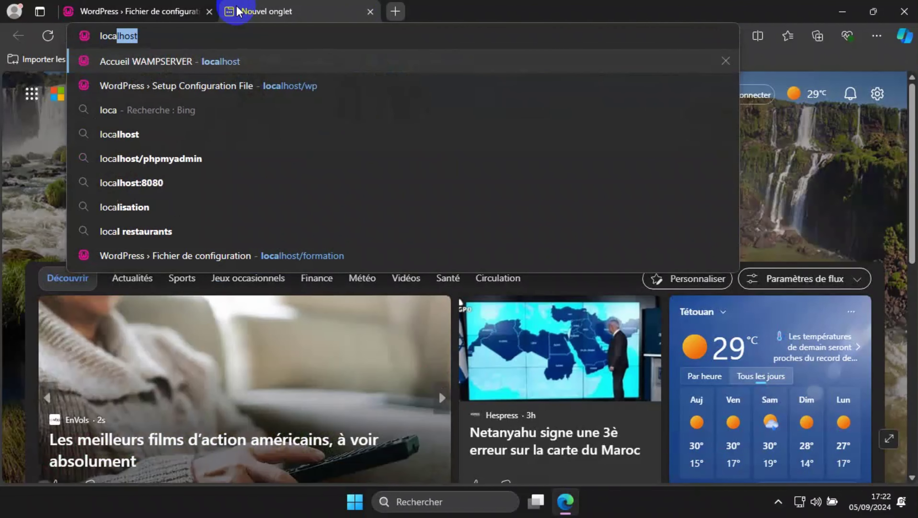
text(lhost)
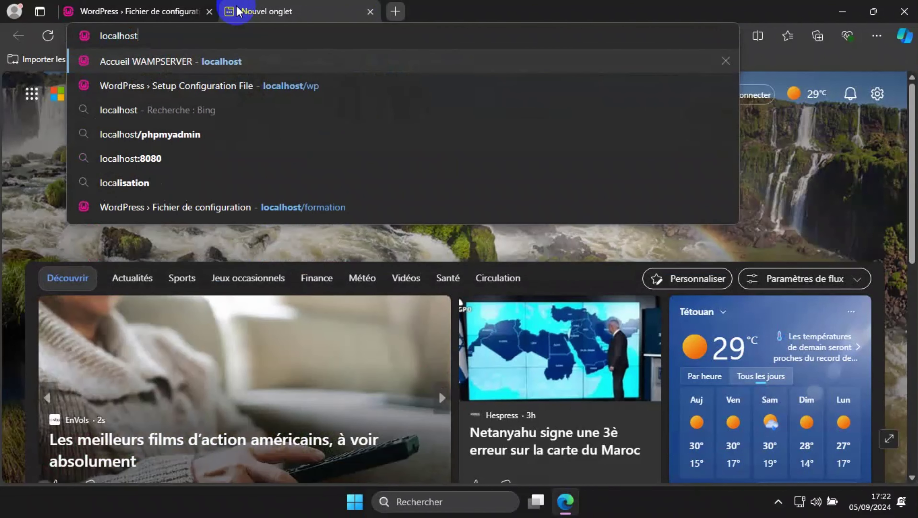
key(Return)
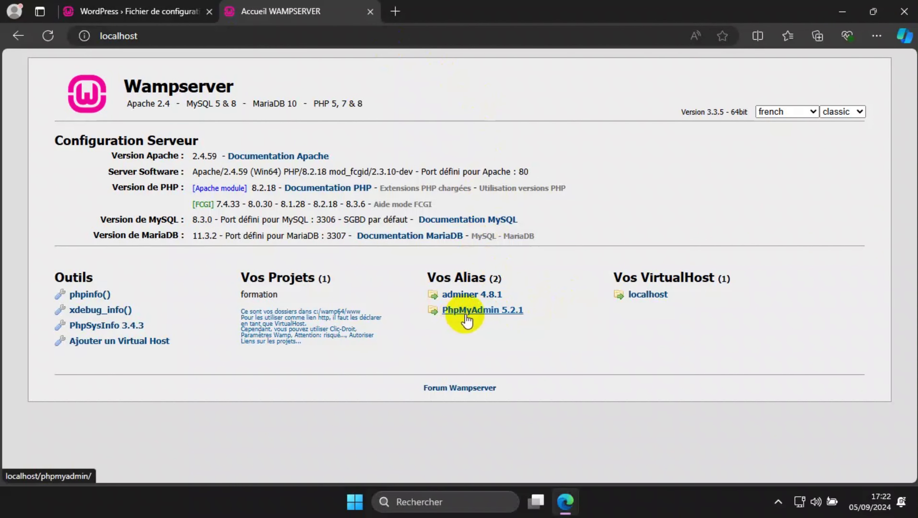
click(475, 311)
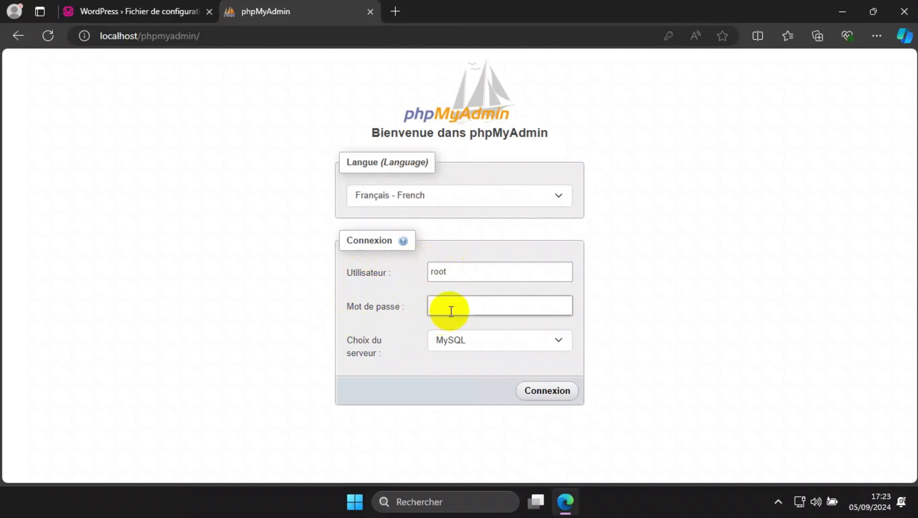
click(543, 392)
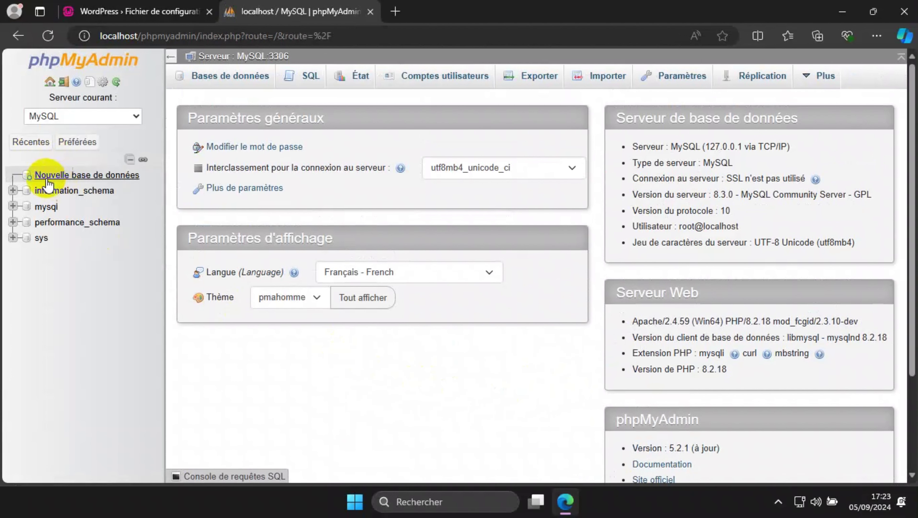
Create a new empty phpMyAdmin database called formation1, then return to the WordPress setup form
click(86, 177)
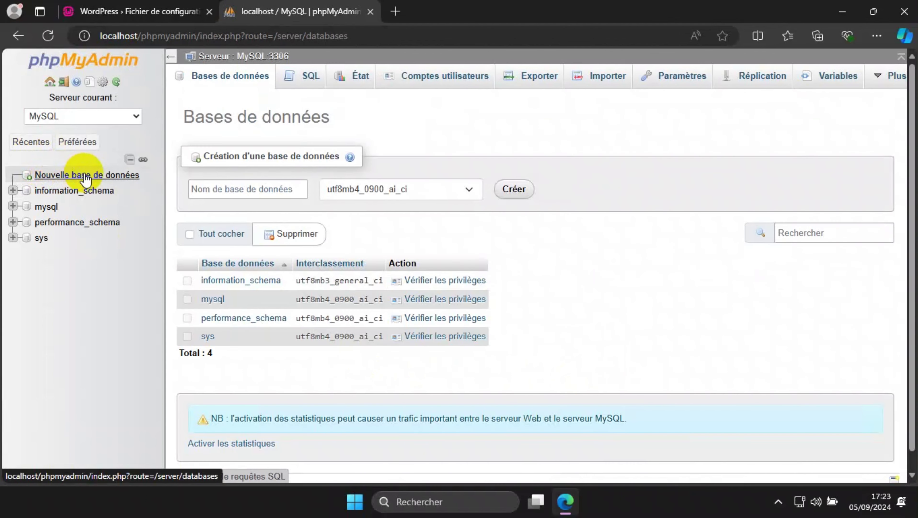
click(213, 188)
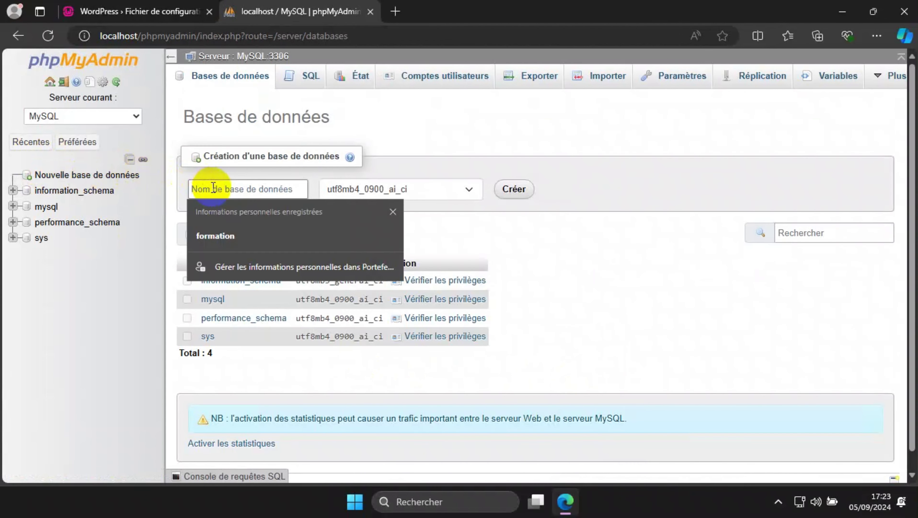
click(224, 235)
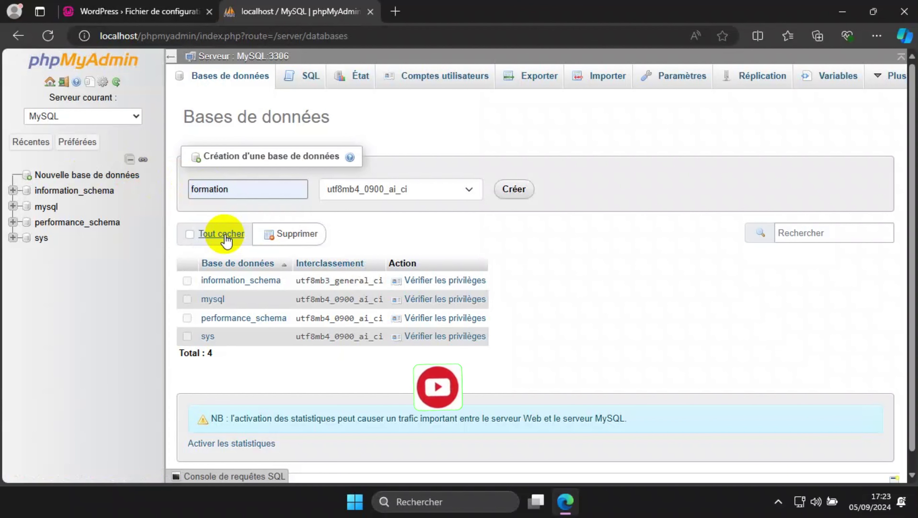
text(1)
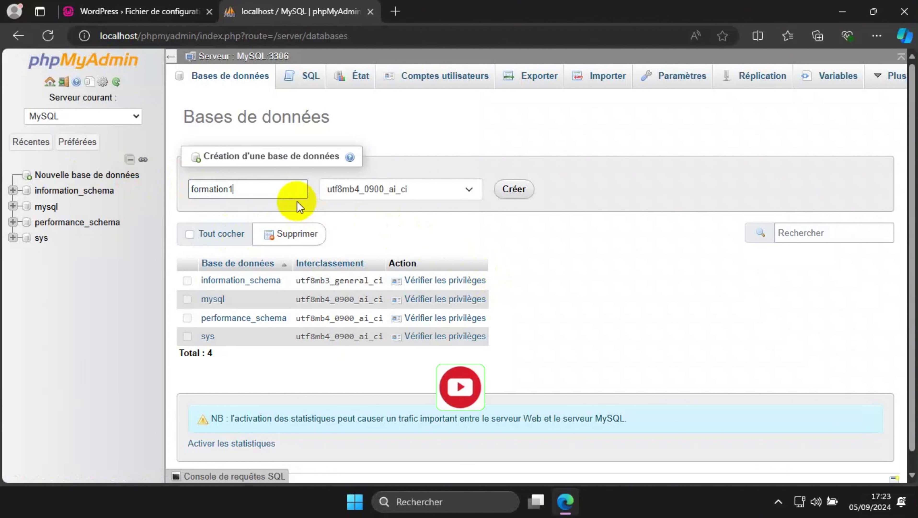
click(517, 194)
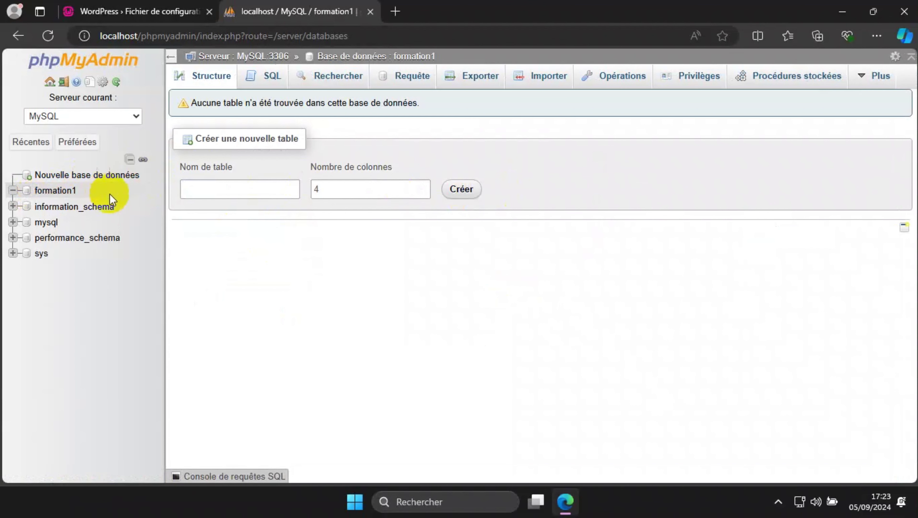
click(140, 14)
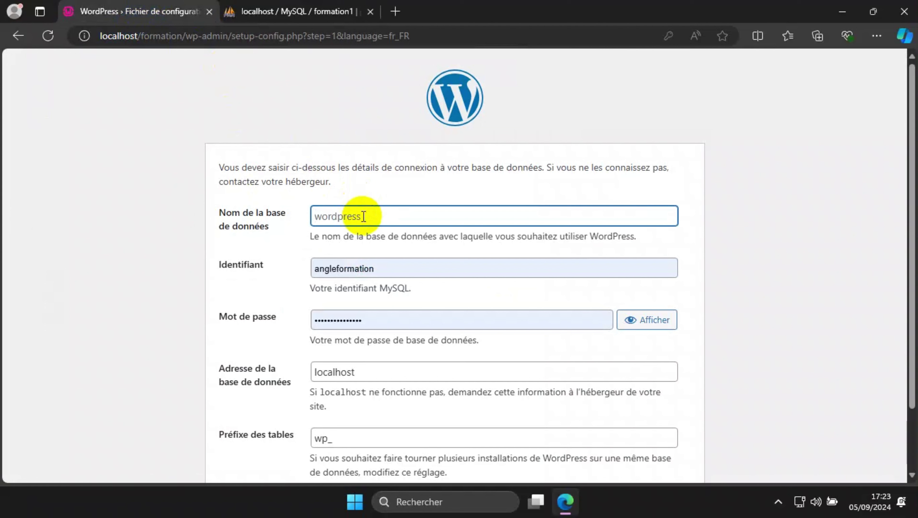
Submit database name formation1, username root and an empty password in the WordPress connection form
text(format)
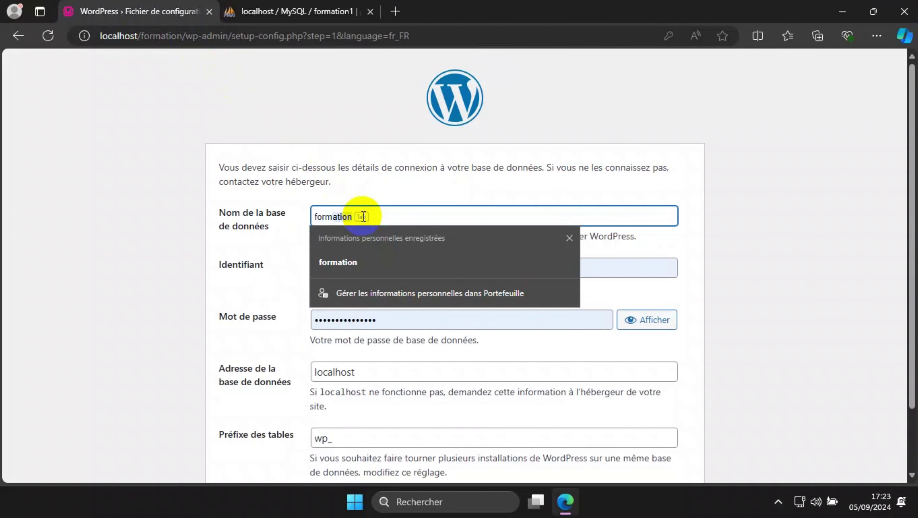
text(ion1)
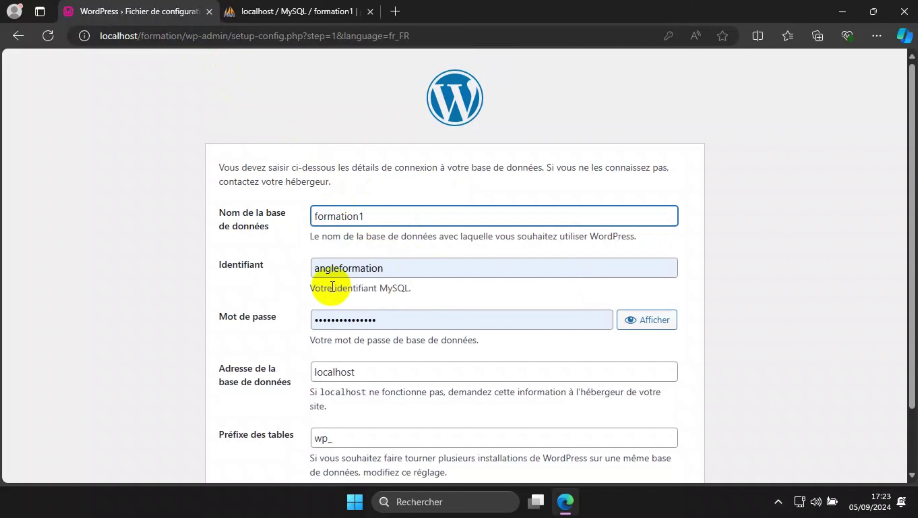
click(344, 266)
double_click(344, 267)
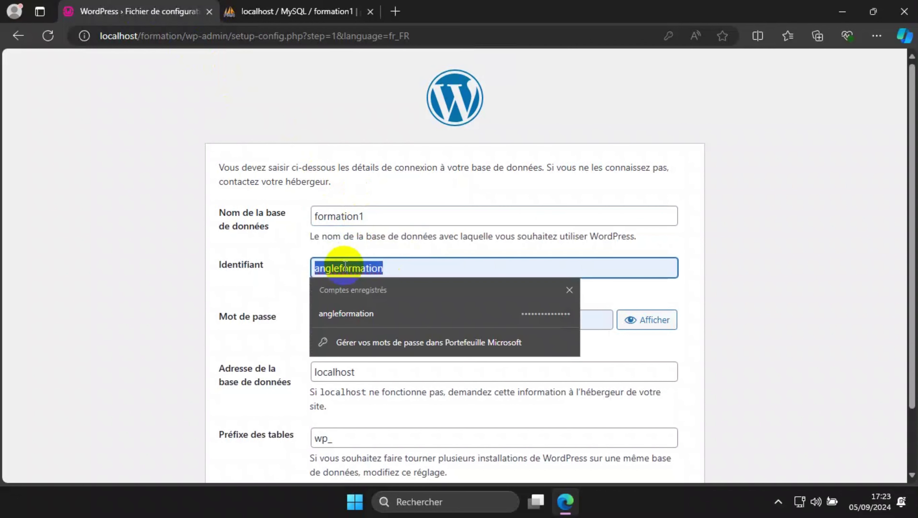
key(BackSpace)
text(root)
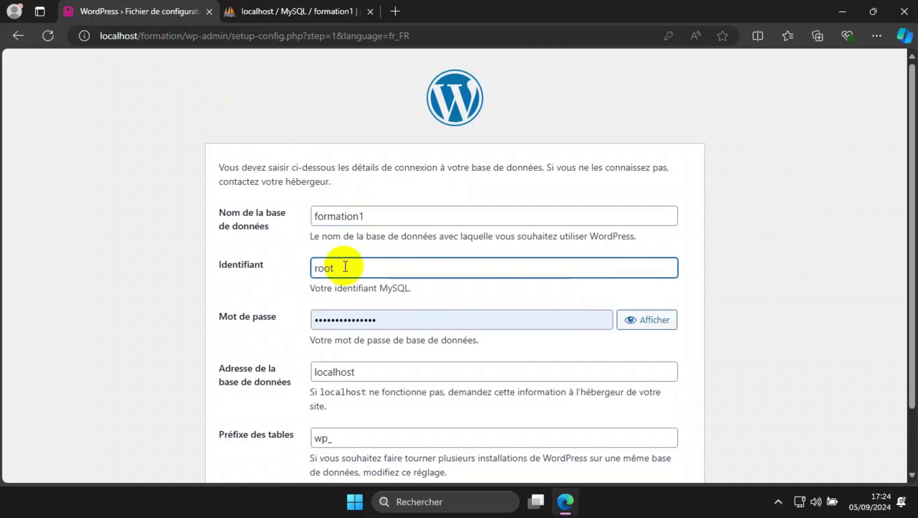
double_click(347, 319)
key(BackSpace)
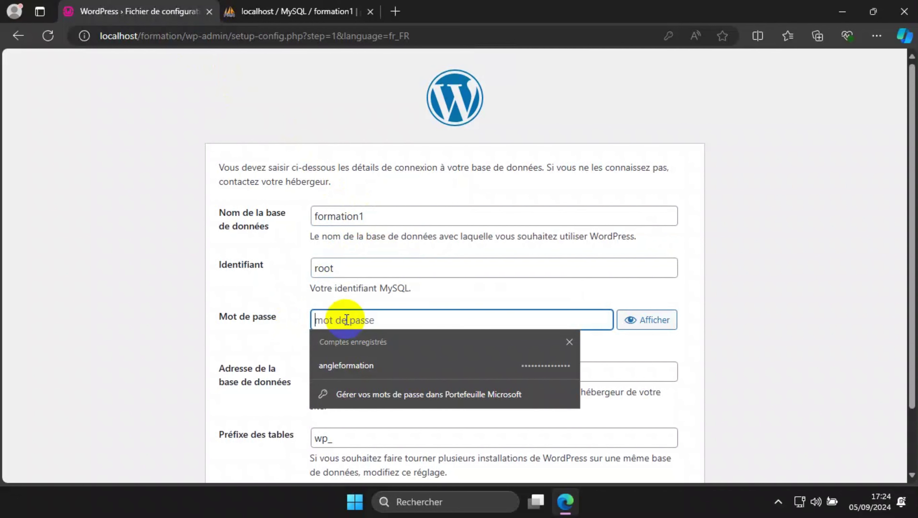
click(196, 312)
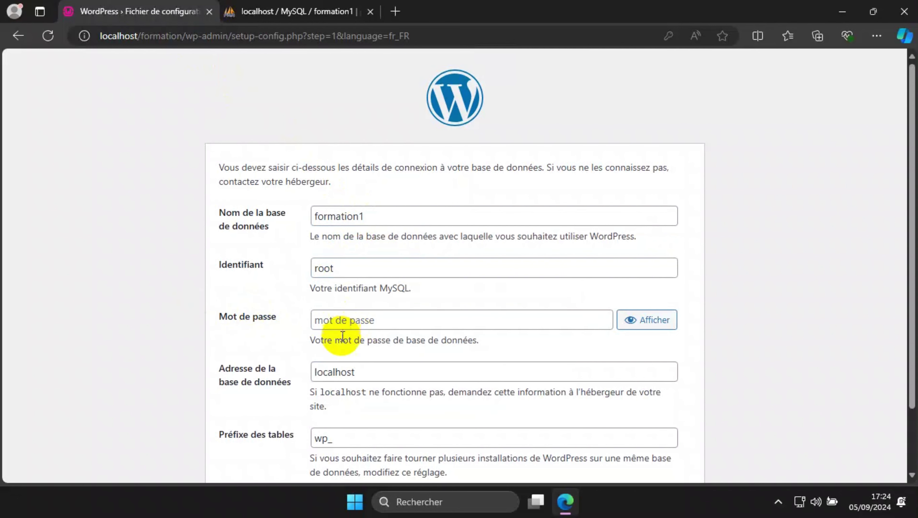
scroll(250, 366, down, 2)
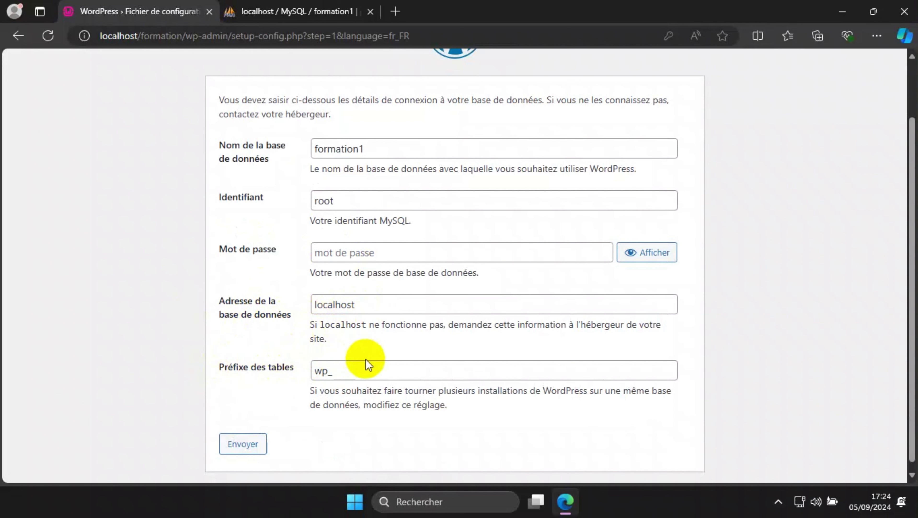
click(243, 445)
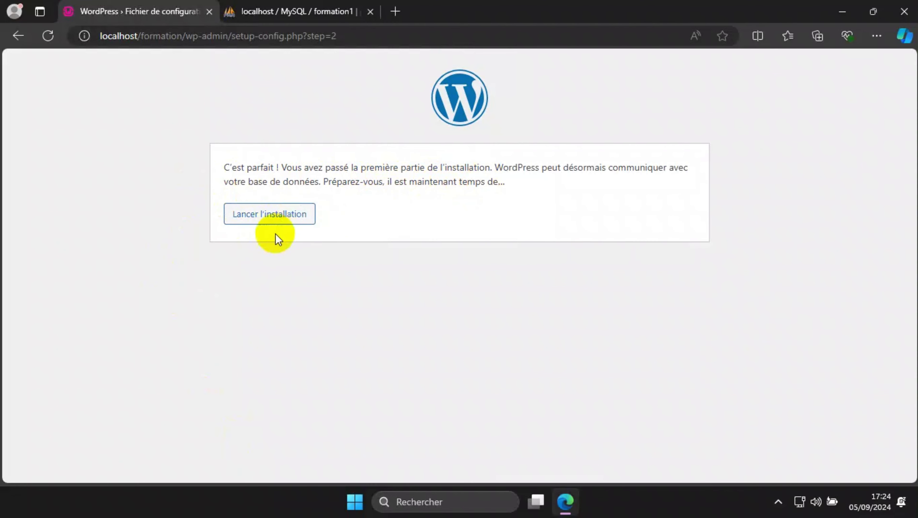
Launch the installation and fill in site title ANGLE FORMATION and the admin username
click(268, 223)
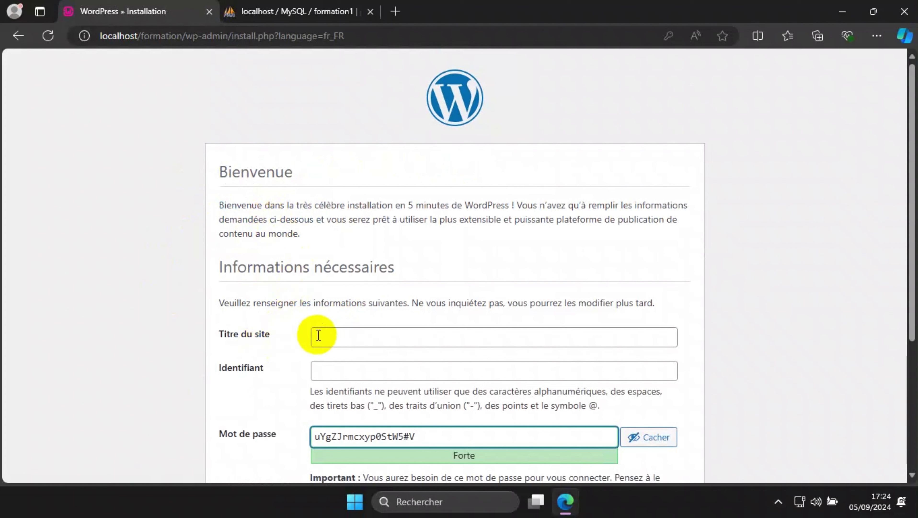
click(326, 331)
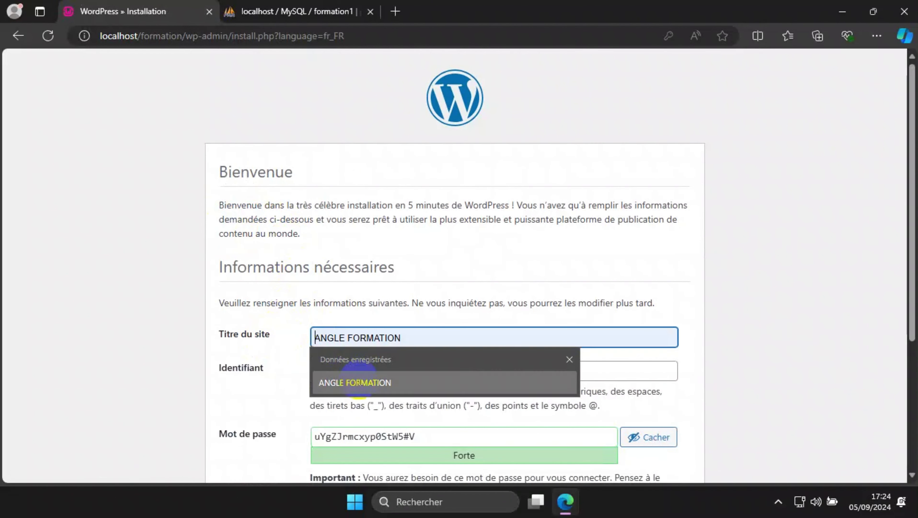
click(335, 372)
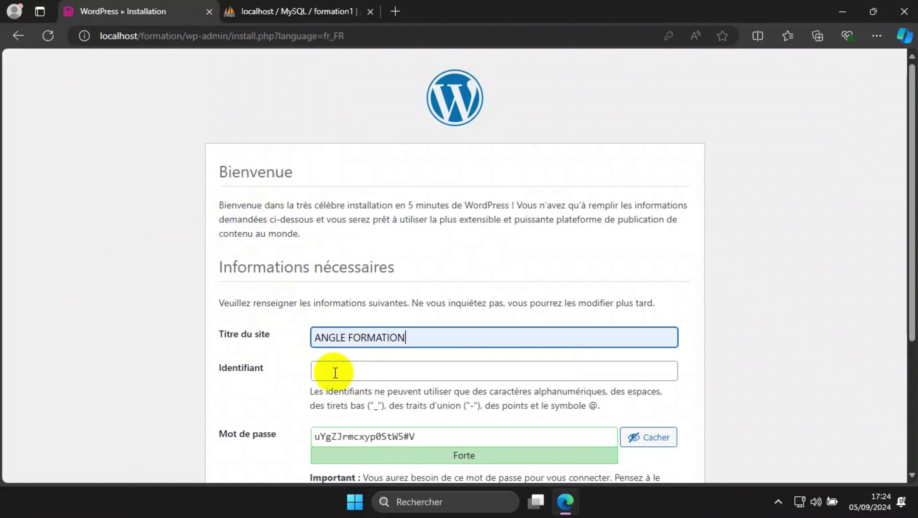
click(353, 372)
click(352, 413)
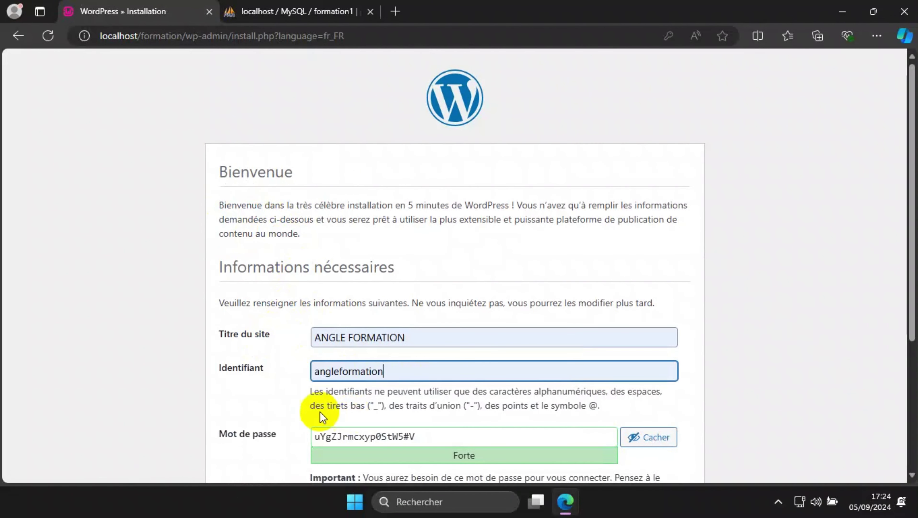
Replace the generated admin password with a custom password
scroll(245, 379, down, 3)
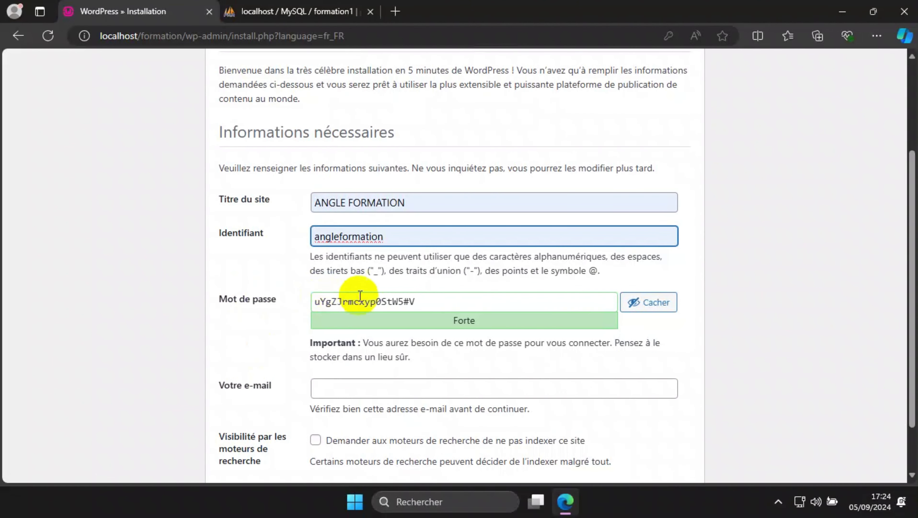
click(647, 302)
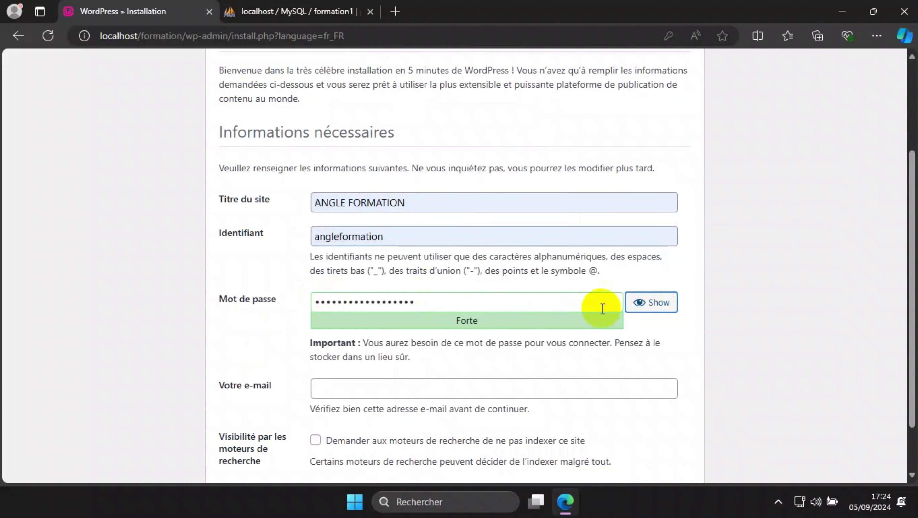
drag(496, 301, 221, 300)
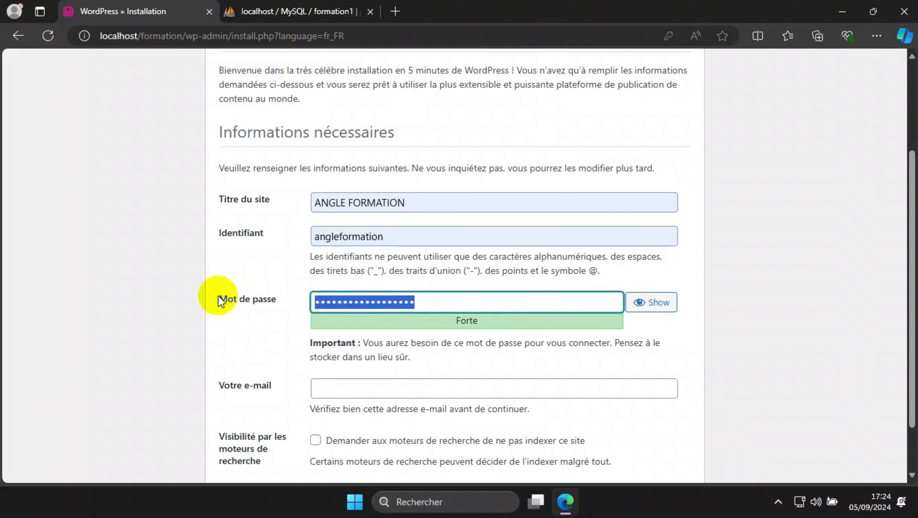
text(••••••••••)
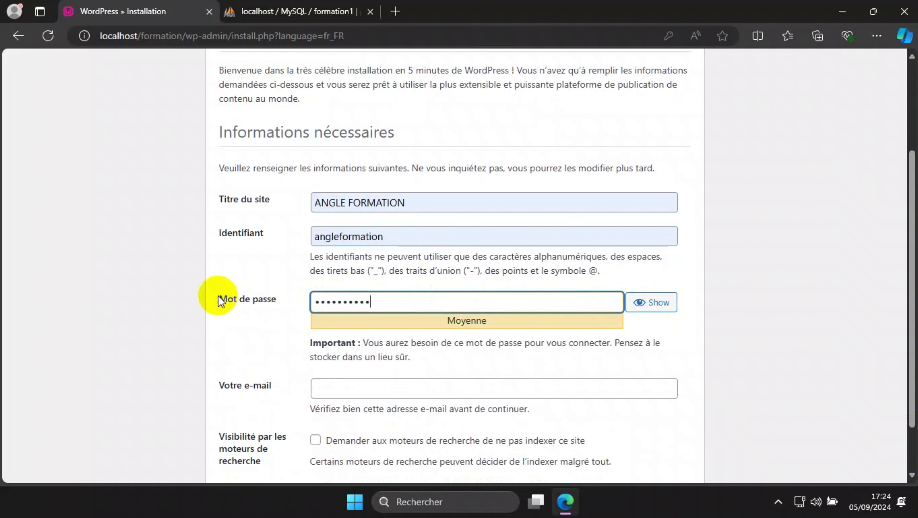
text(•••••)
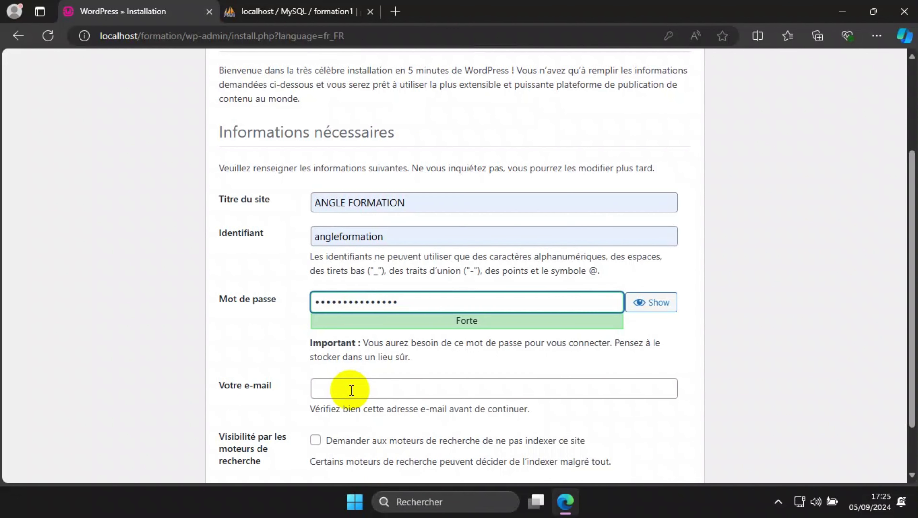
Tick the option discouraging search engines from indexing, then run Installer WordPress
scroll(351, 390, down, 2)
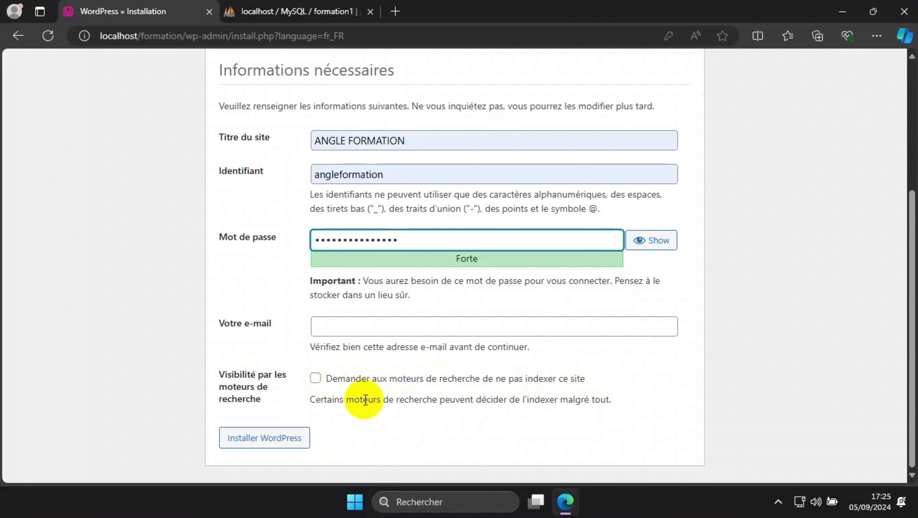
click(316, 378)
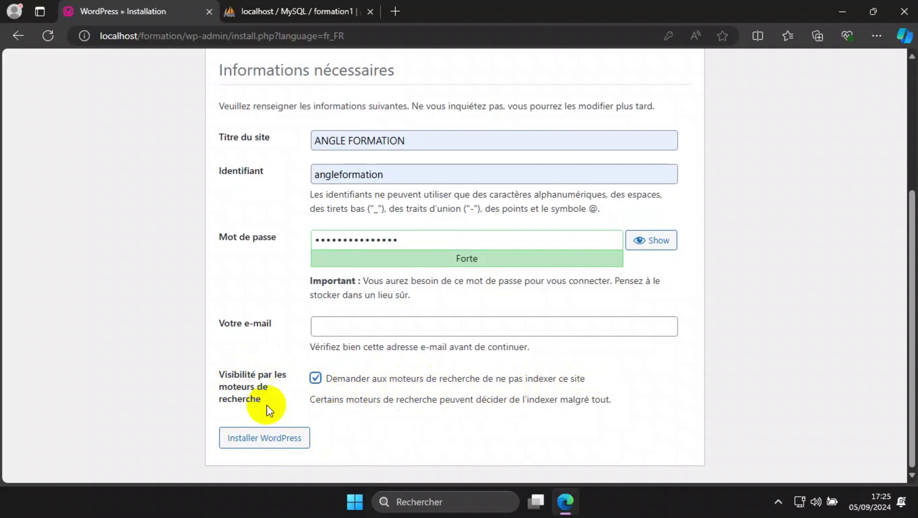
click(279, 440)
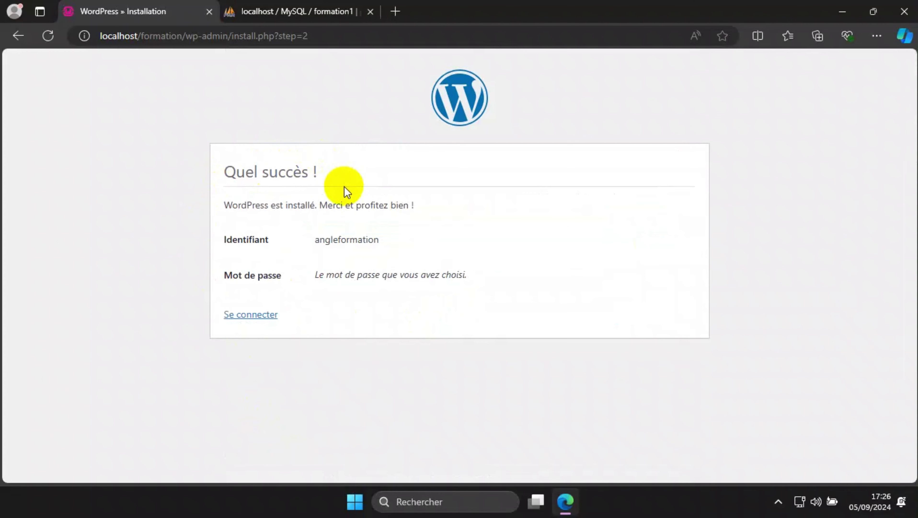
Log in as the admin by retyping the password on the Se connecter page
click(245, 315)
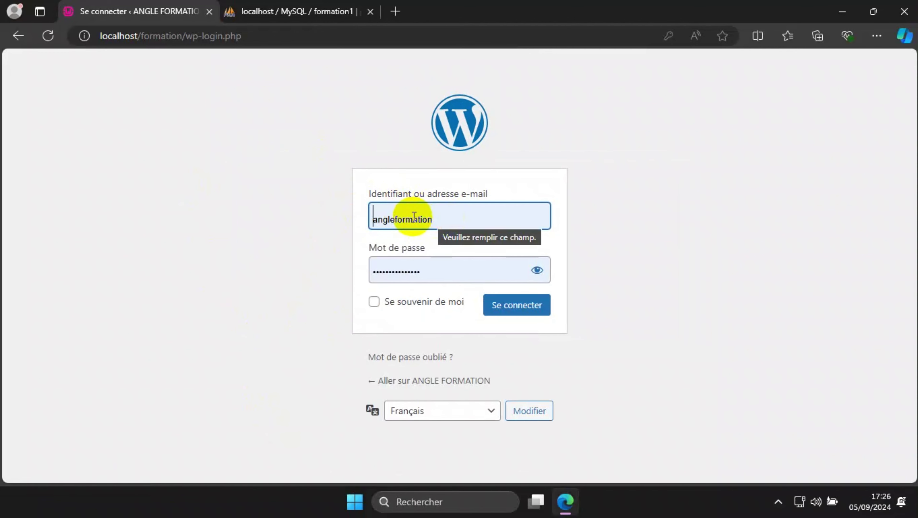
double_click(420, 270)
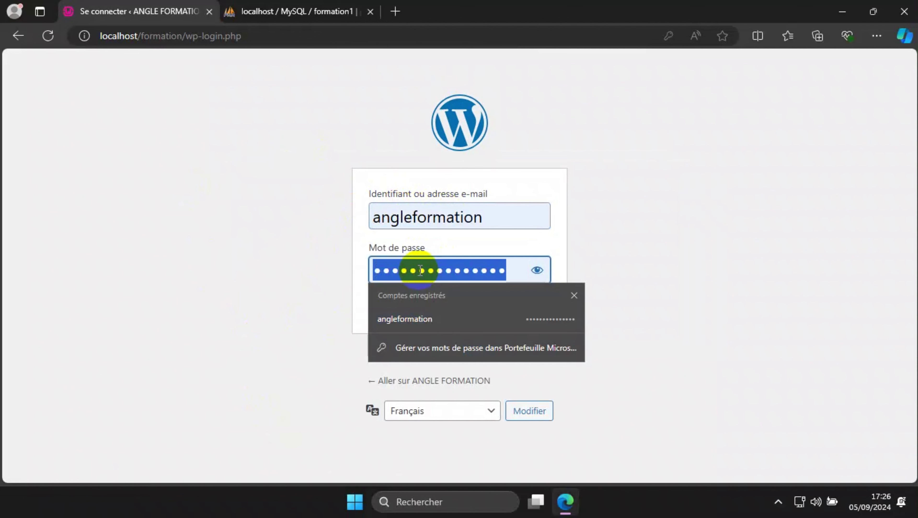
text(•••••••••)
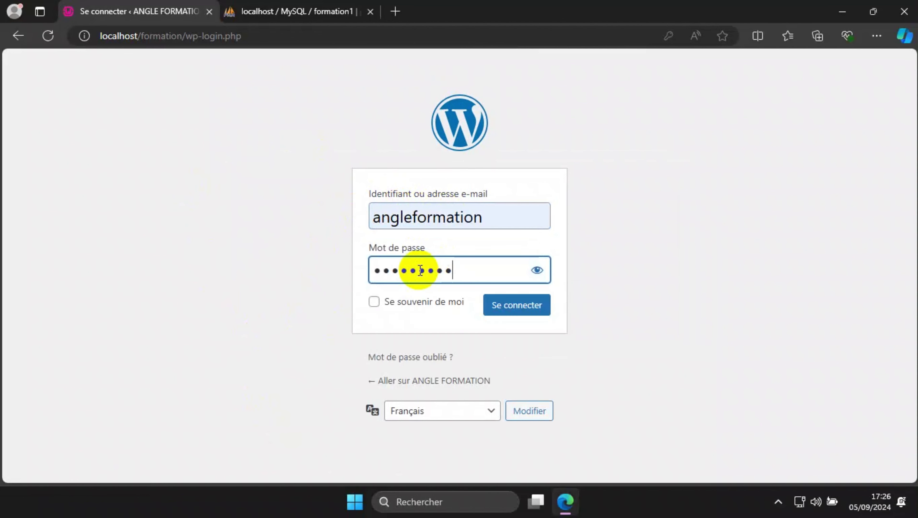
text(••••••)
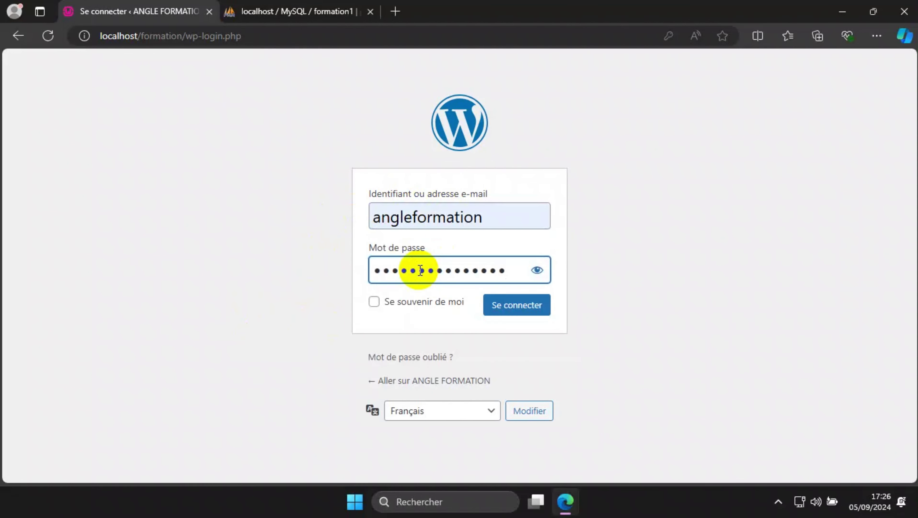
click(536, 310)
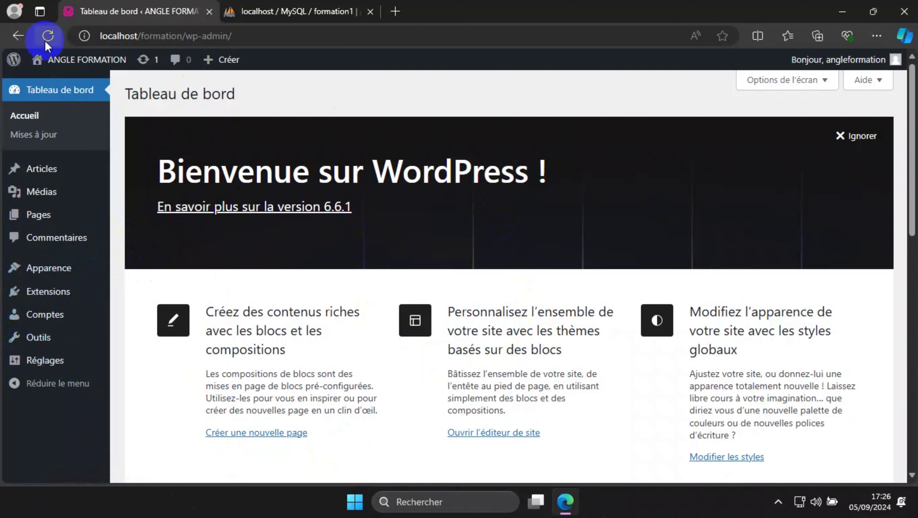
Open the ANGLE FORMATION site from the admin bar and scroll through its homepage
mouse_move(90, 63)
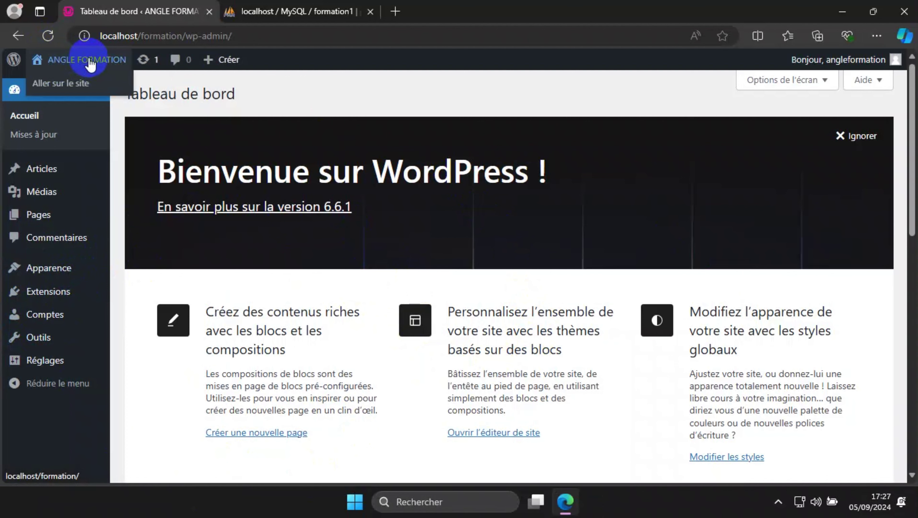
click(90, 61)
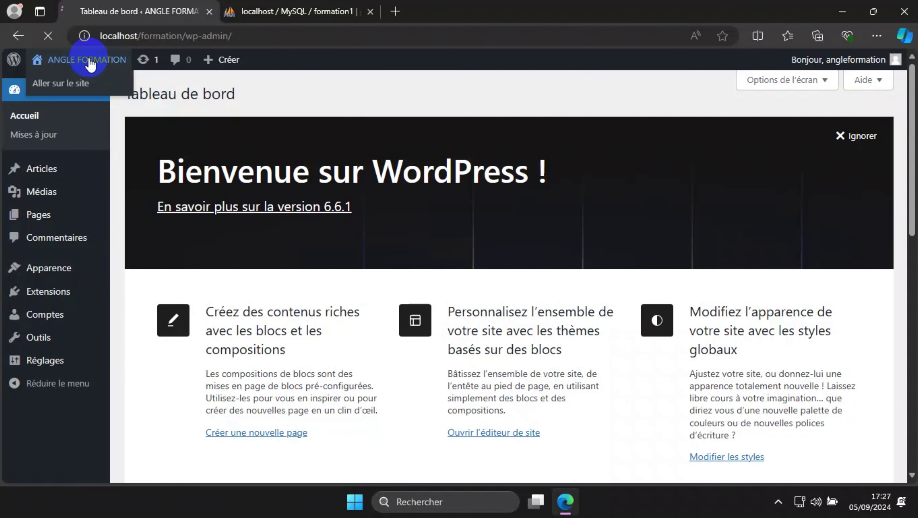
scroll(332, 286, down, 10)
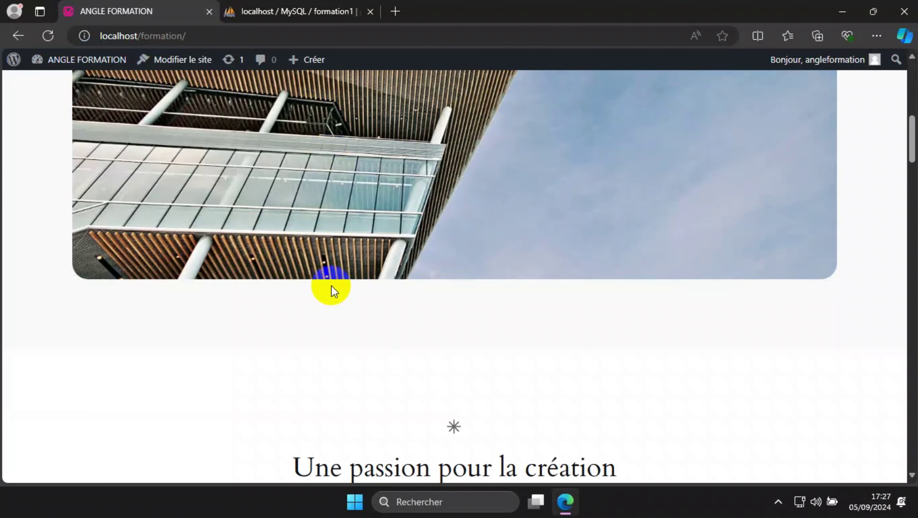
scroll(332, 289, down, 9)
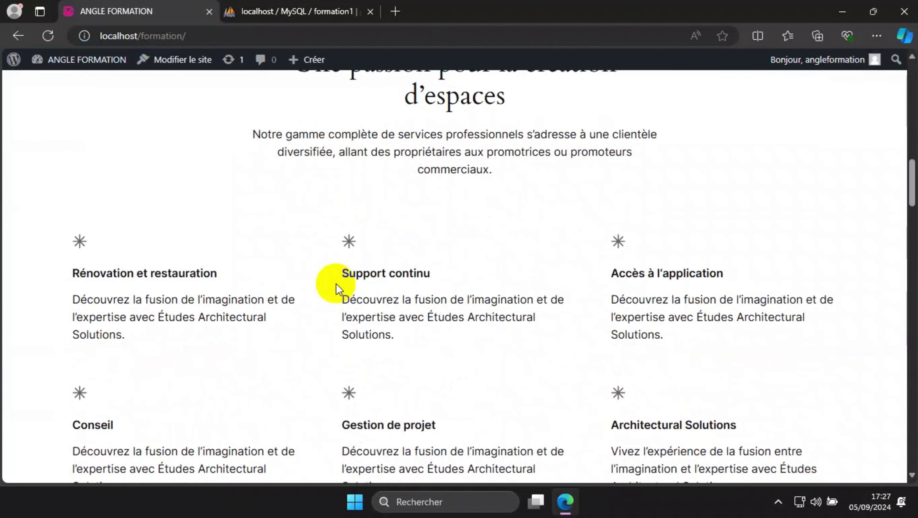
scroll(335, 286, down, 7)
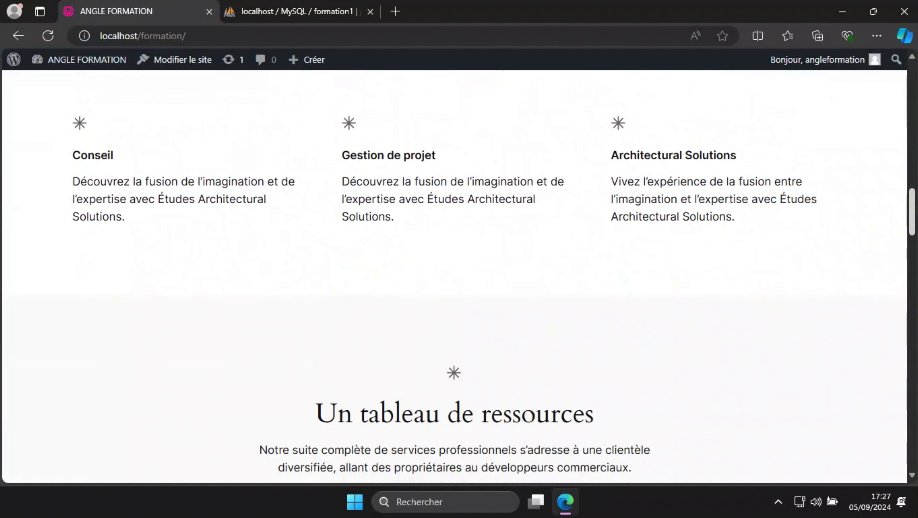
drag(911, 209, 910, 82)
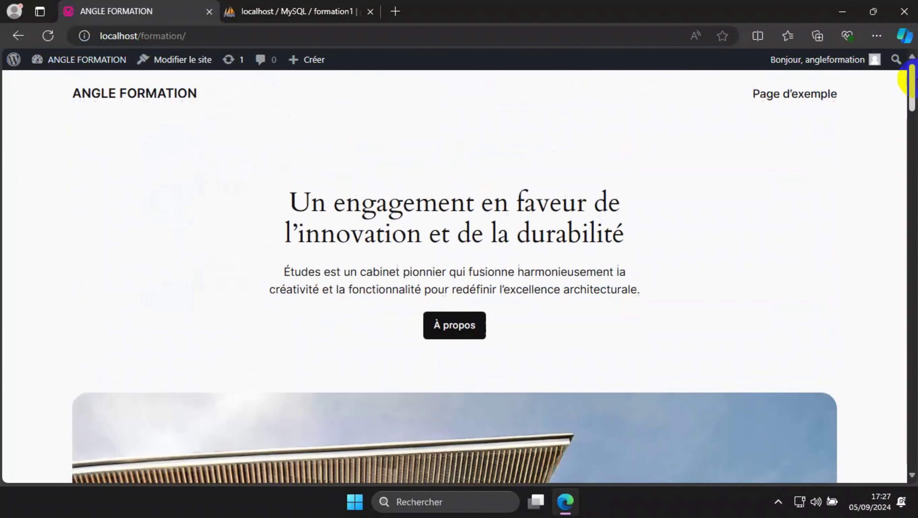